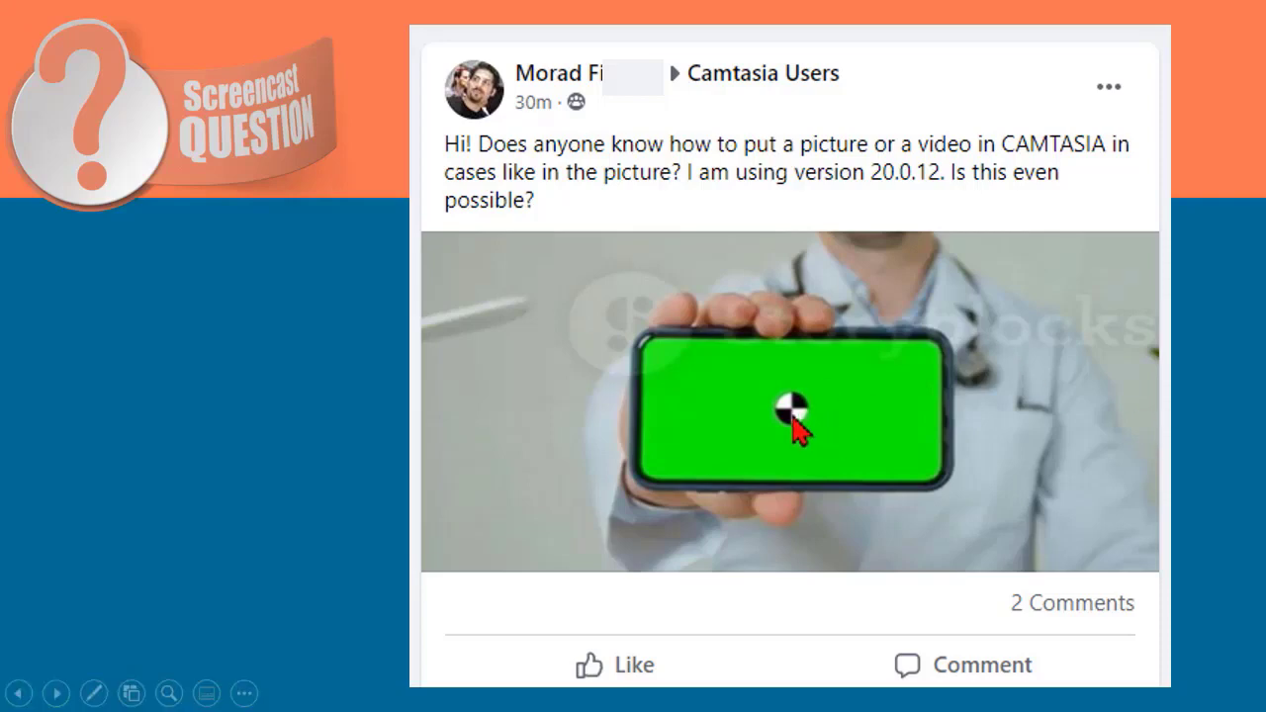
Step: Leave the slide show, switch to Camtasia, and select the green-screen phone image on Track 1 at about 9 seconds
{"action": "key", "text": "Escape"}
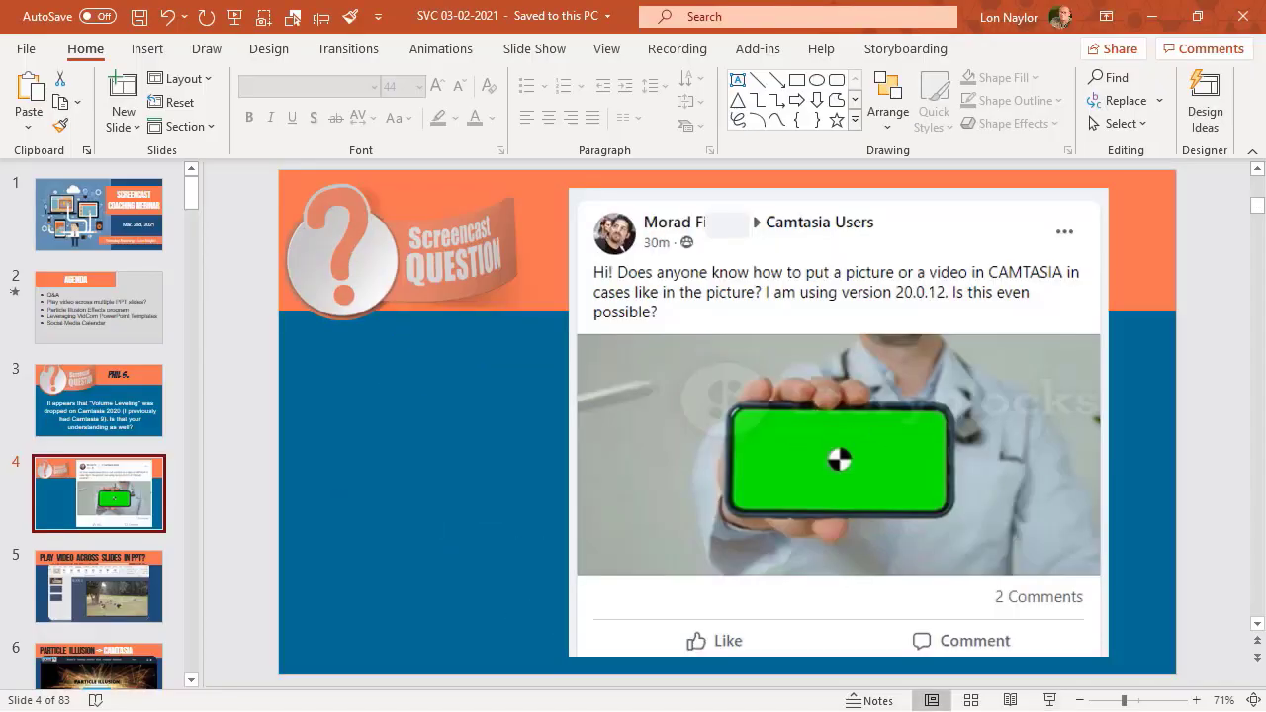
{"action": "key", "text": "alt+Tab"}
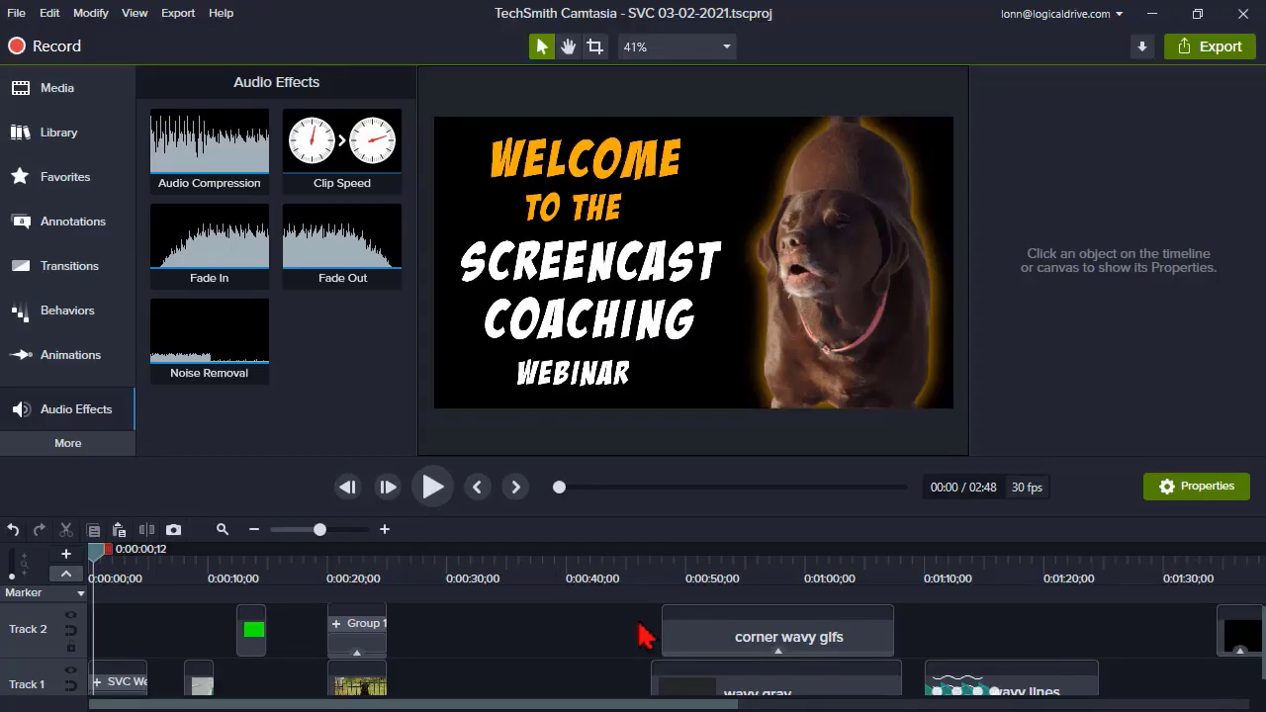
{"action": "left_click", "coordinate": [194, 576]}
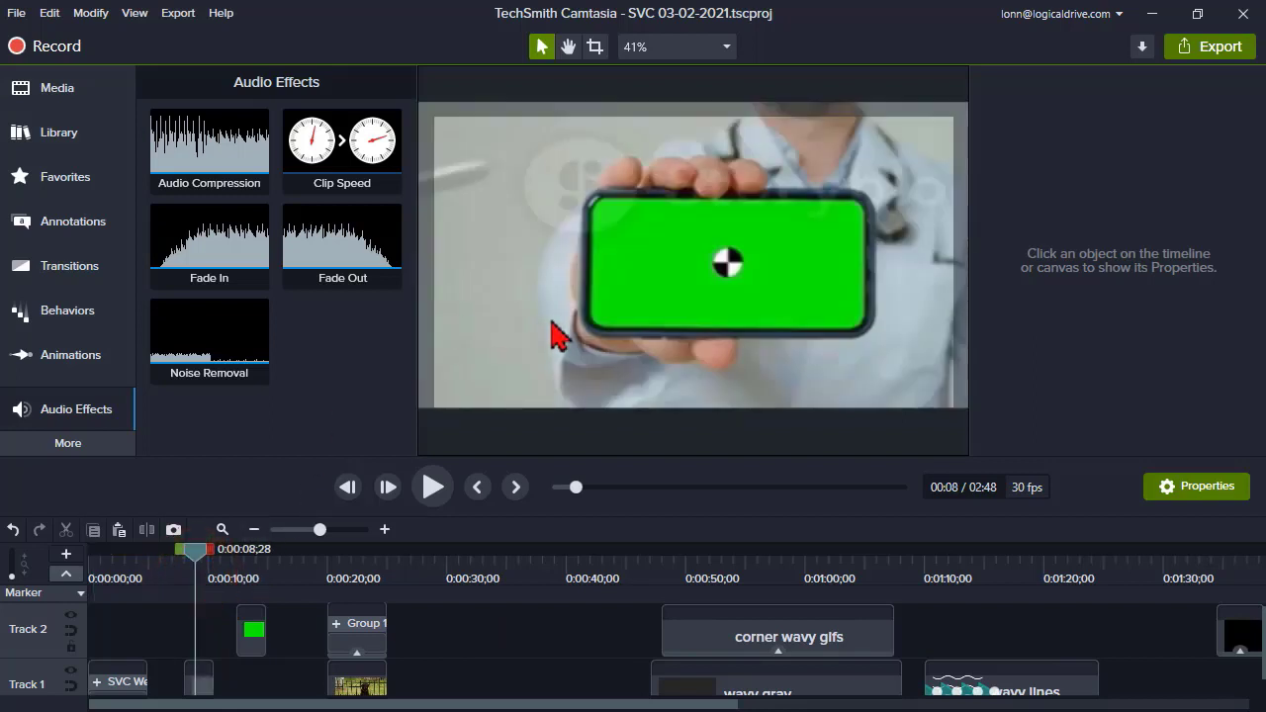
{"action": "left_click", "coordinate": [635, 258]}
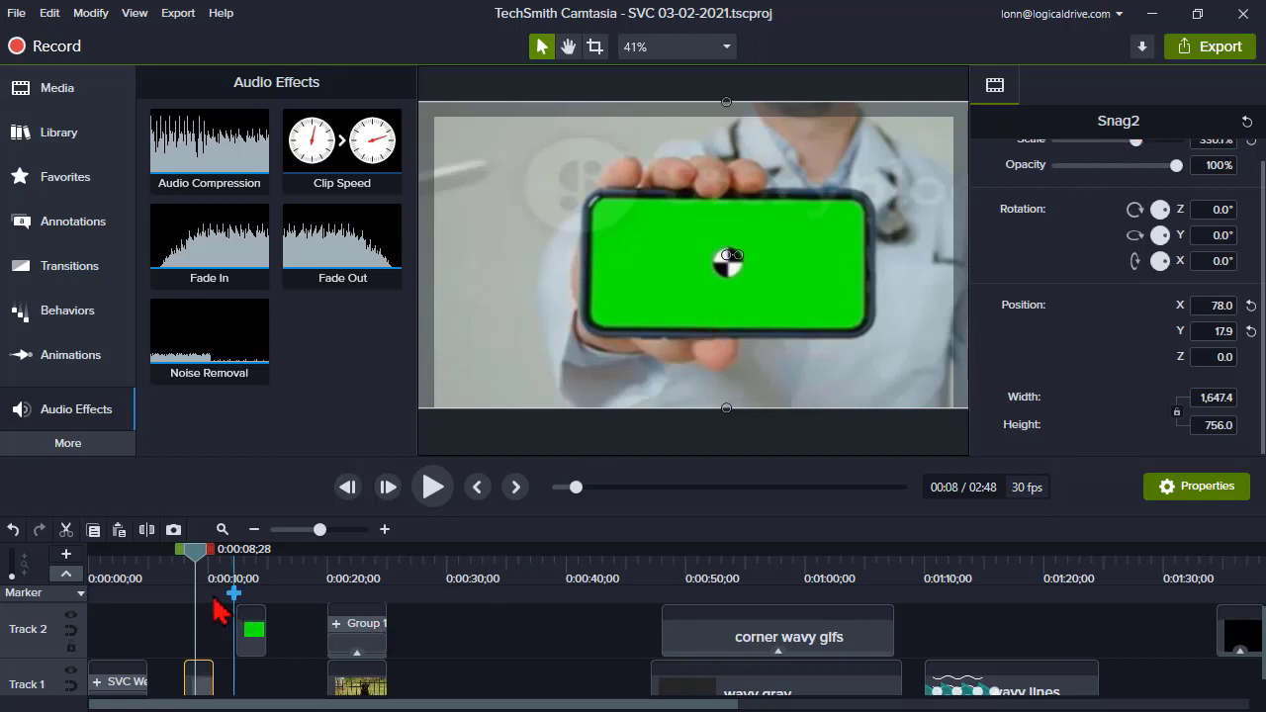
{"action": "left_click", "coordinate": [197, 550]}
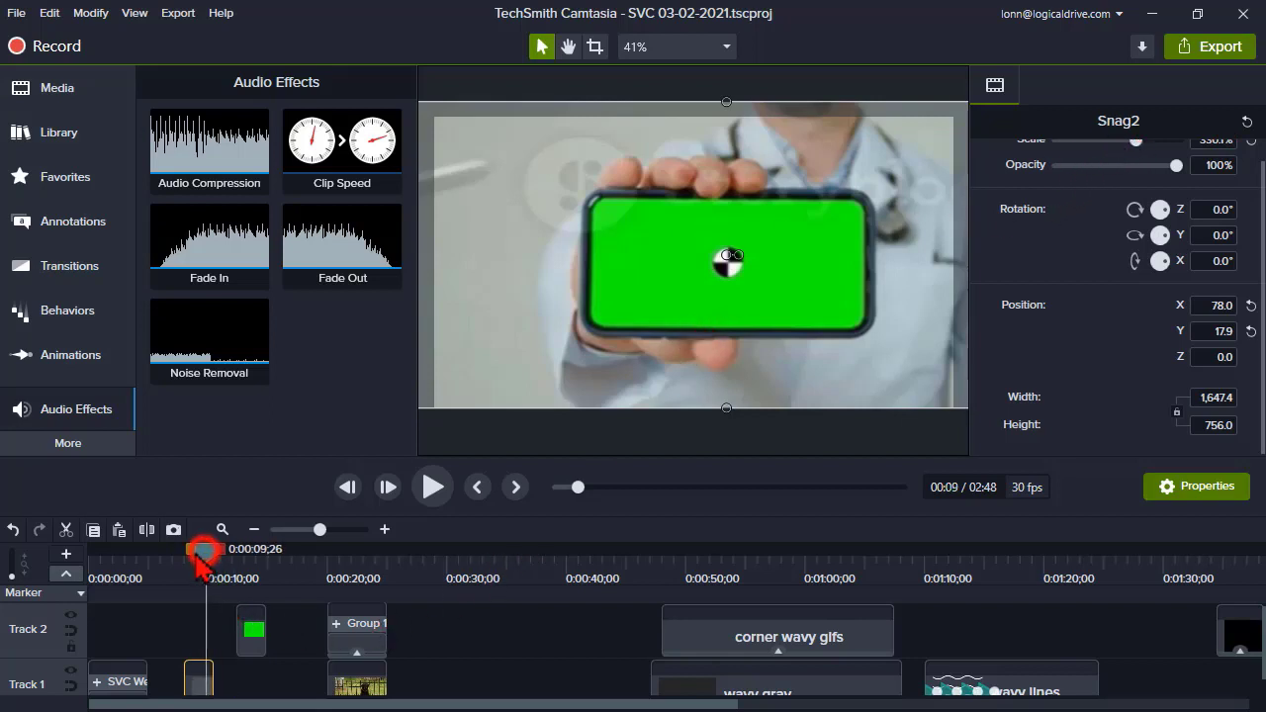
{"action": "left_click", "coordinate": [198, 681]}
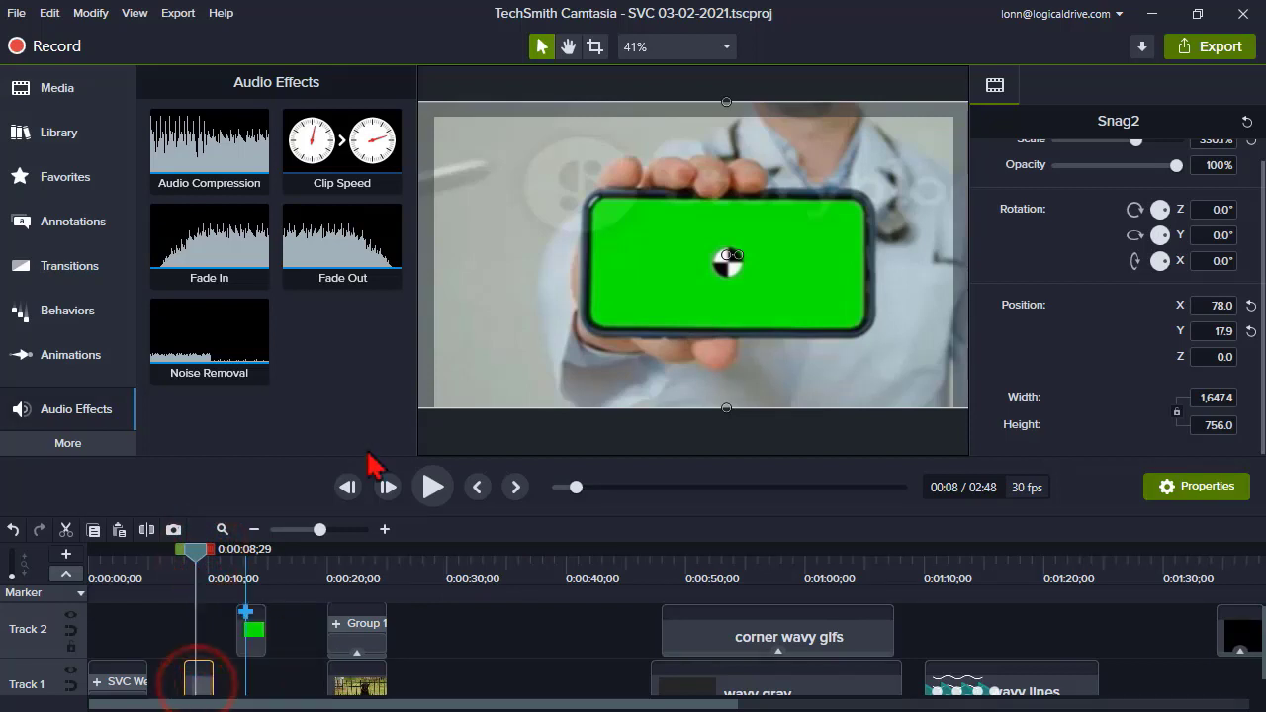
Step: Add the Remove a Color visual effect to the green-screen phone image
{"action": "right_click", "coordinate": [631, 348]}
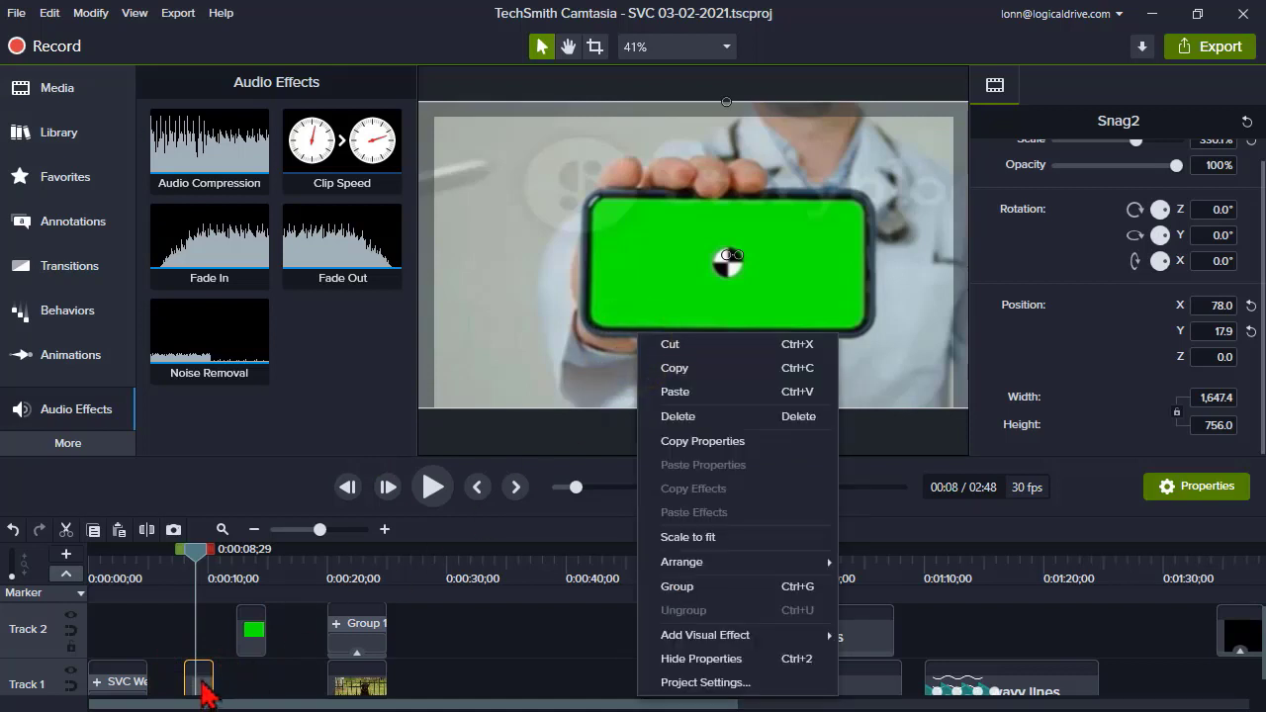
{"action": "mouse_move", "coordinate": [737, 638]}
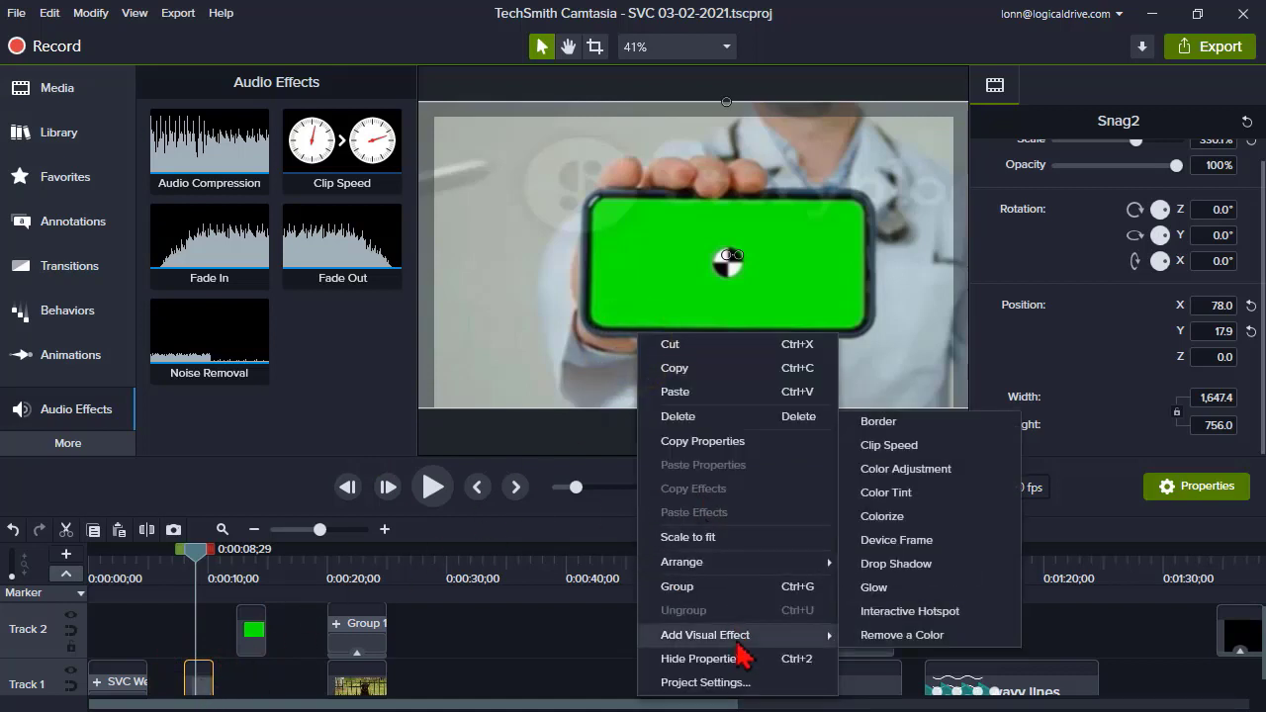
{"action": "left_click", "coordinate": [905, 636]}
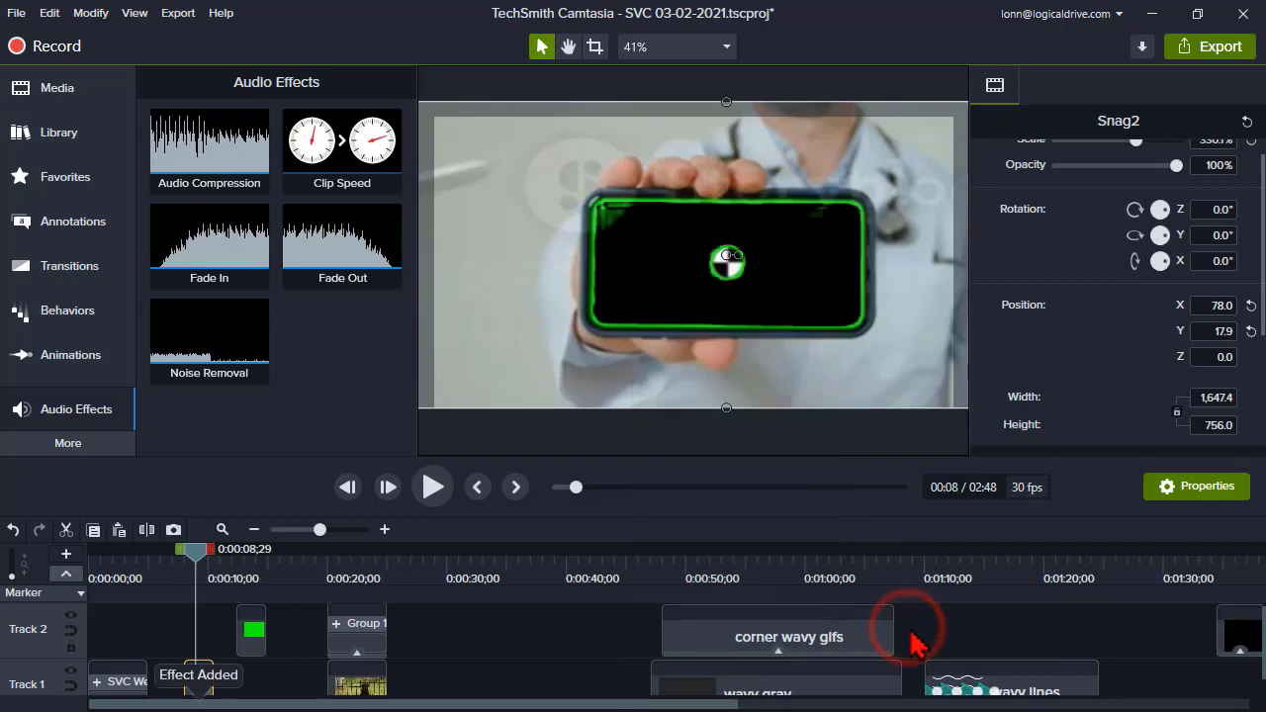
{"action": "left_click_drag", "start_coordinate": [1261, 244], "coordinate": [1262, 338]}
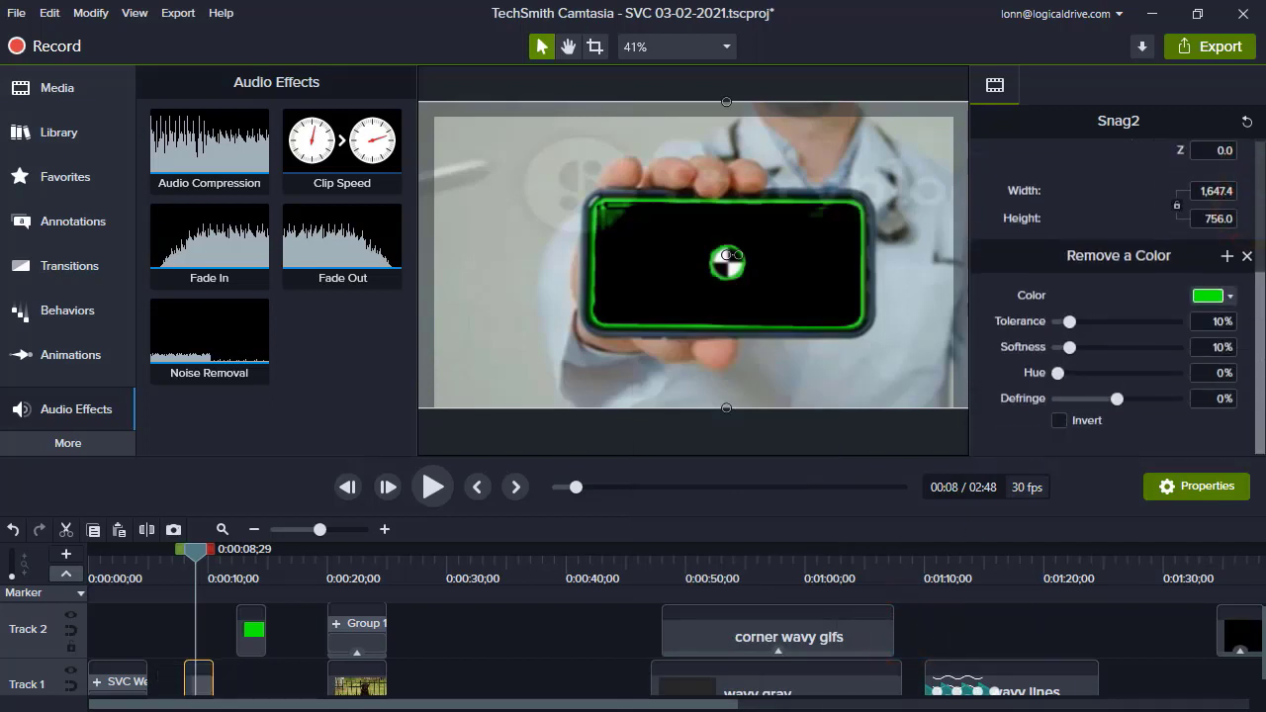
Step: Try orange and the green sampled from the phone screen as the color to remove, and delete the Remove a Color effect
{"action": "left_click", "coordinate": [1223, 296]}
{"action": "left_click", "coordinate": [1165, 359]}
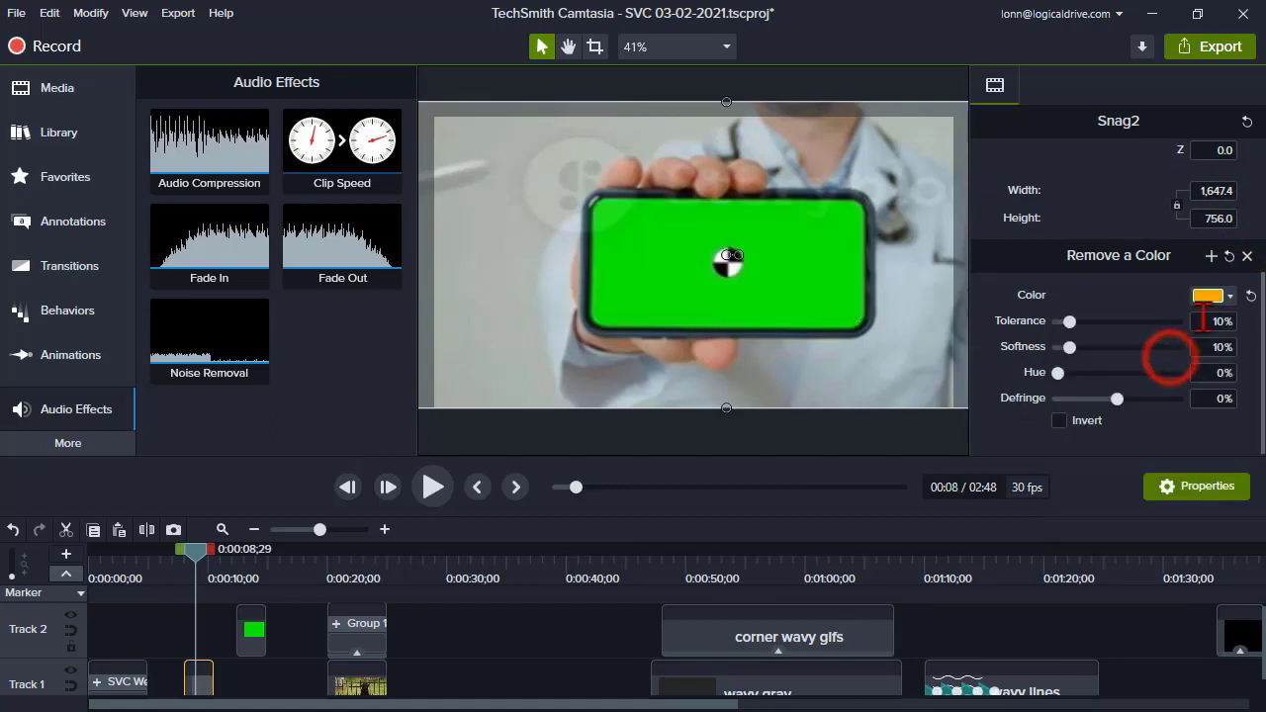
{"action": "left_click", "coordinate": [1230, 296]}
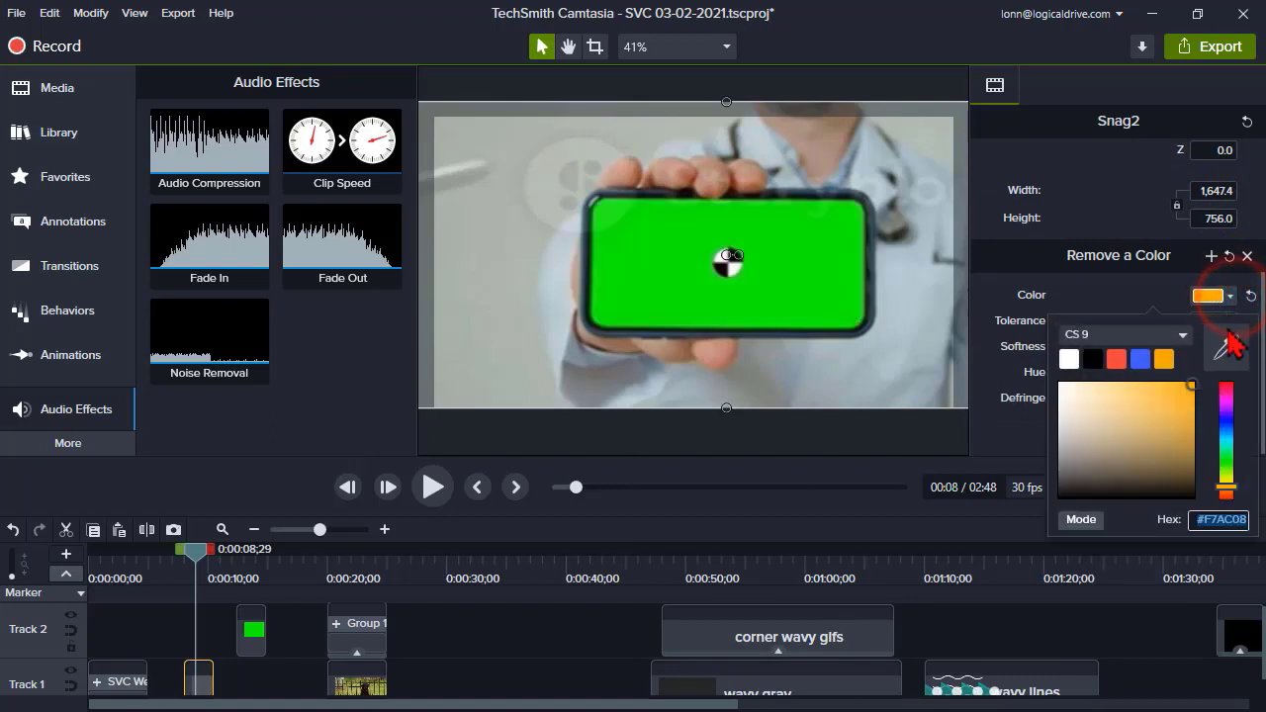
{"action": "left_click", "coordinate": [1227, 346]}
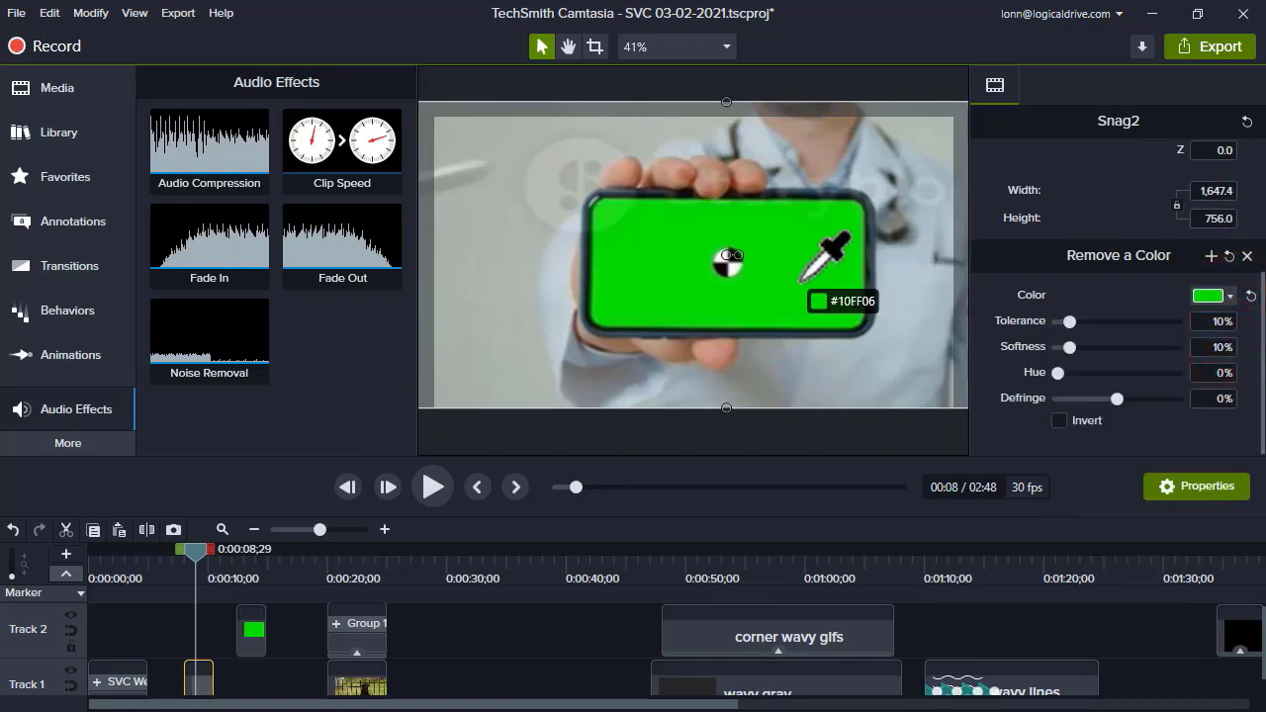
{"action": "left_click", "coordinate": [802, 282]}
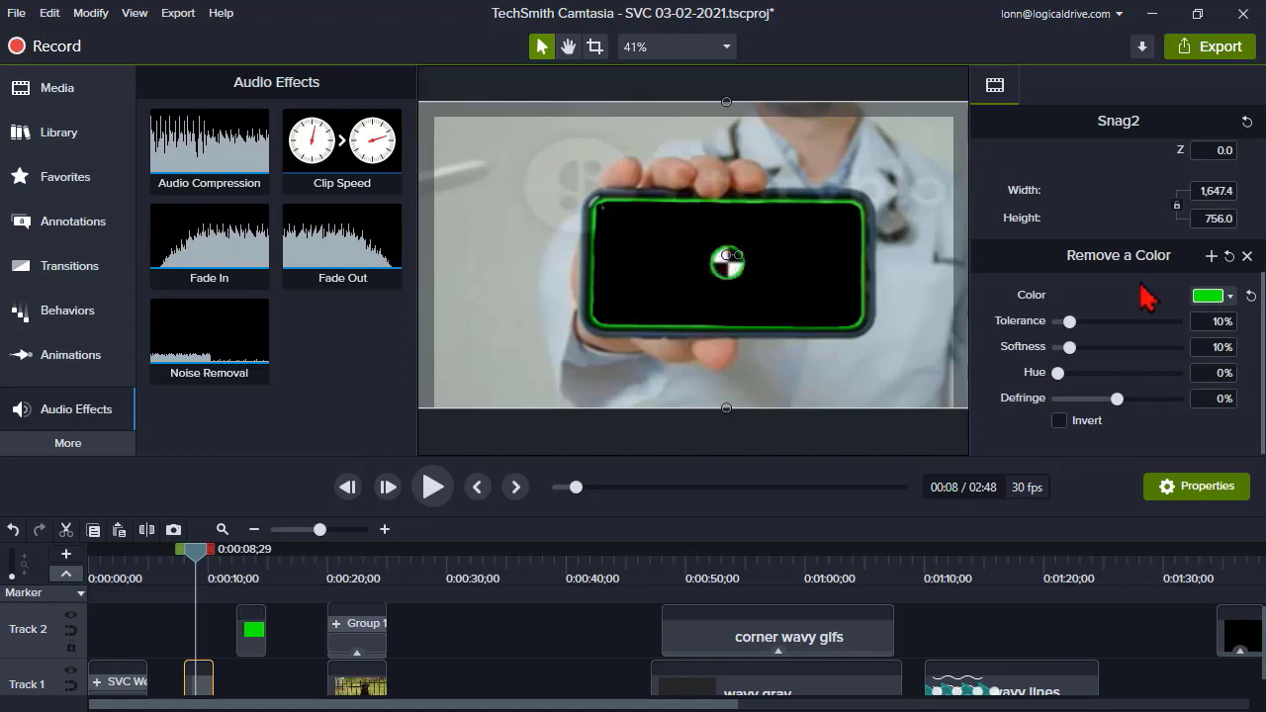
{"action": "left_click", "coordinate": [1248, 255]}
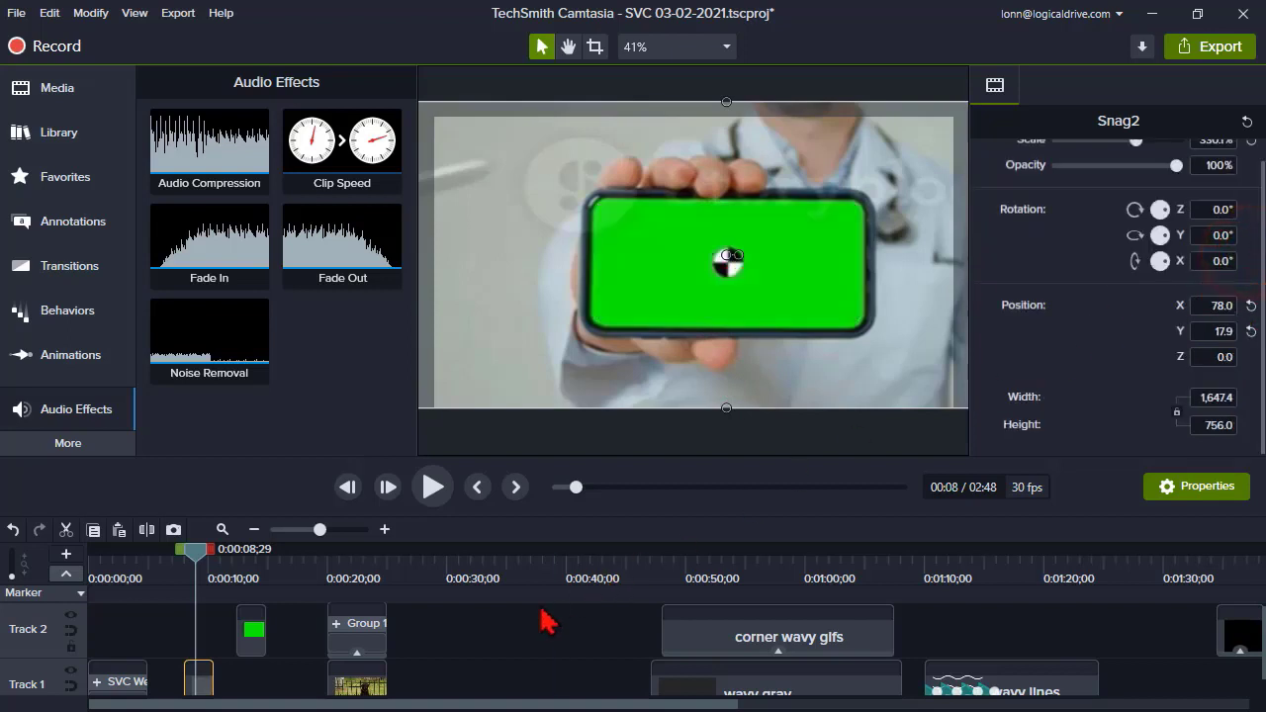
Step: Move the existing green shape clip on Track 2 later, to start at about 15 seconds
{"action": "left_click", "coordinate": [328, 529]}
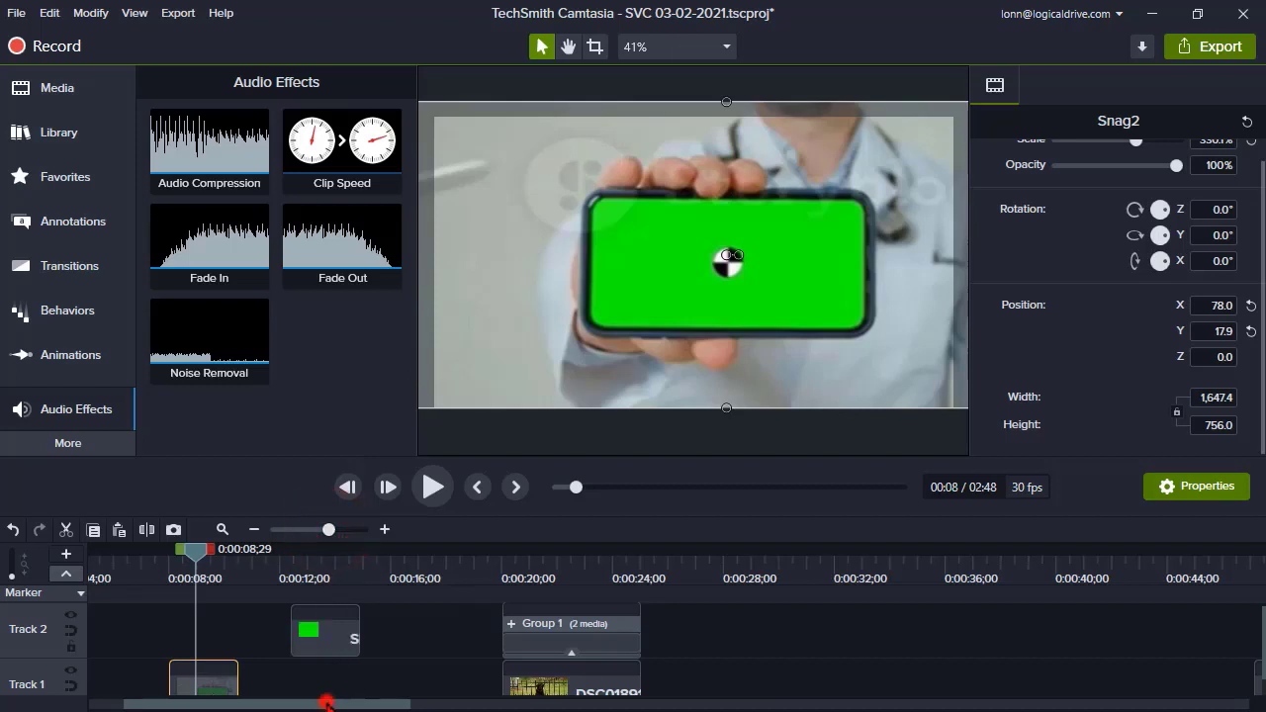
{"action": "left_click_drag", "start_coordinate": [326, 704], "coordinate": [292, 705]}
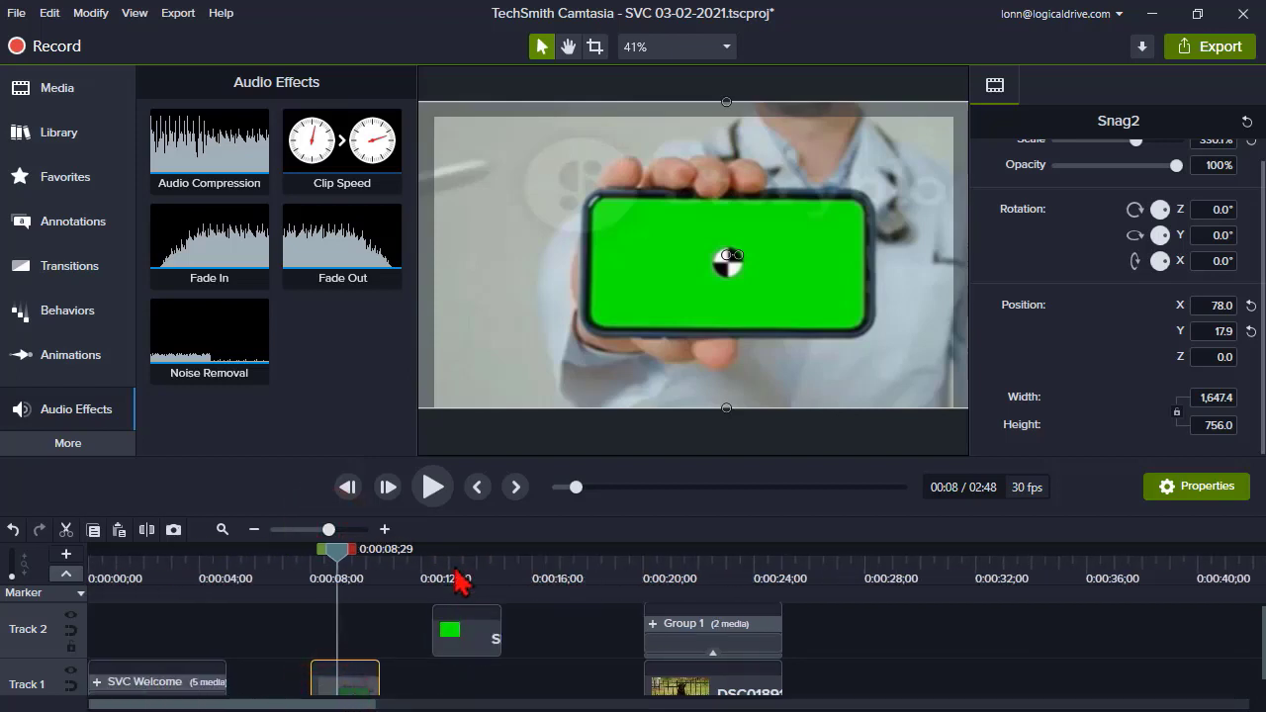
{"action": "left_click_drag", "start_coordinate": [461, 630], "coordinate": [494, 638]}
Step: Add a basic white rectangle on Track 2 directly above the phone image clip and trim it to the image's duration
{"action": "left_click", "coordinate": [67, 226]}
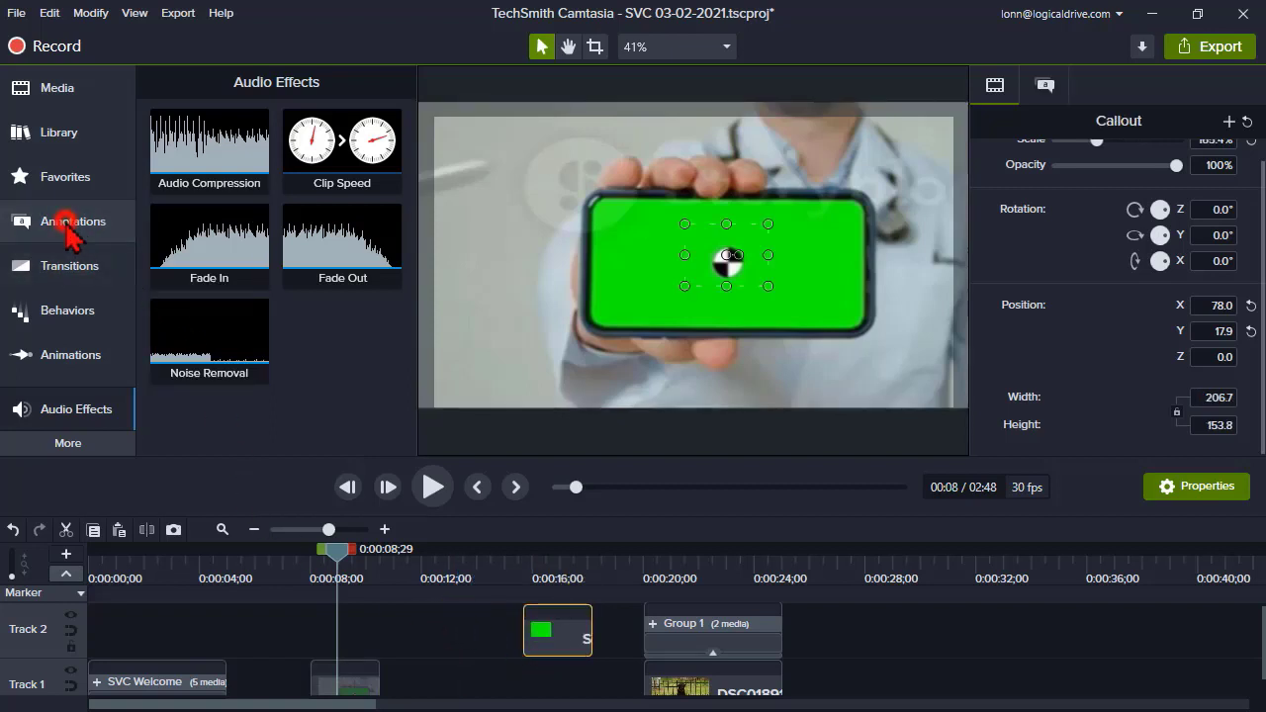
{"action": "left_click", "coordinate": [254, 89]}
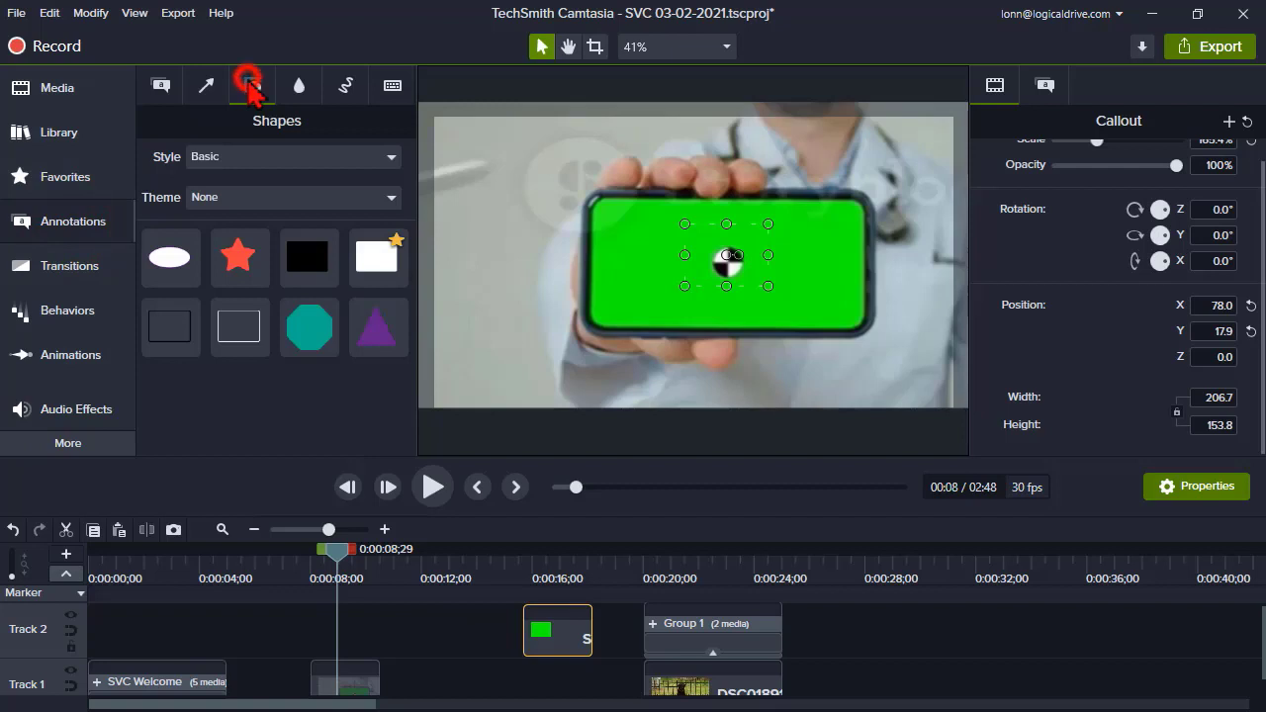
{"action": "left_click_drag", "start_coordinate": [381, 259], "coordinate": [316, 648]}
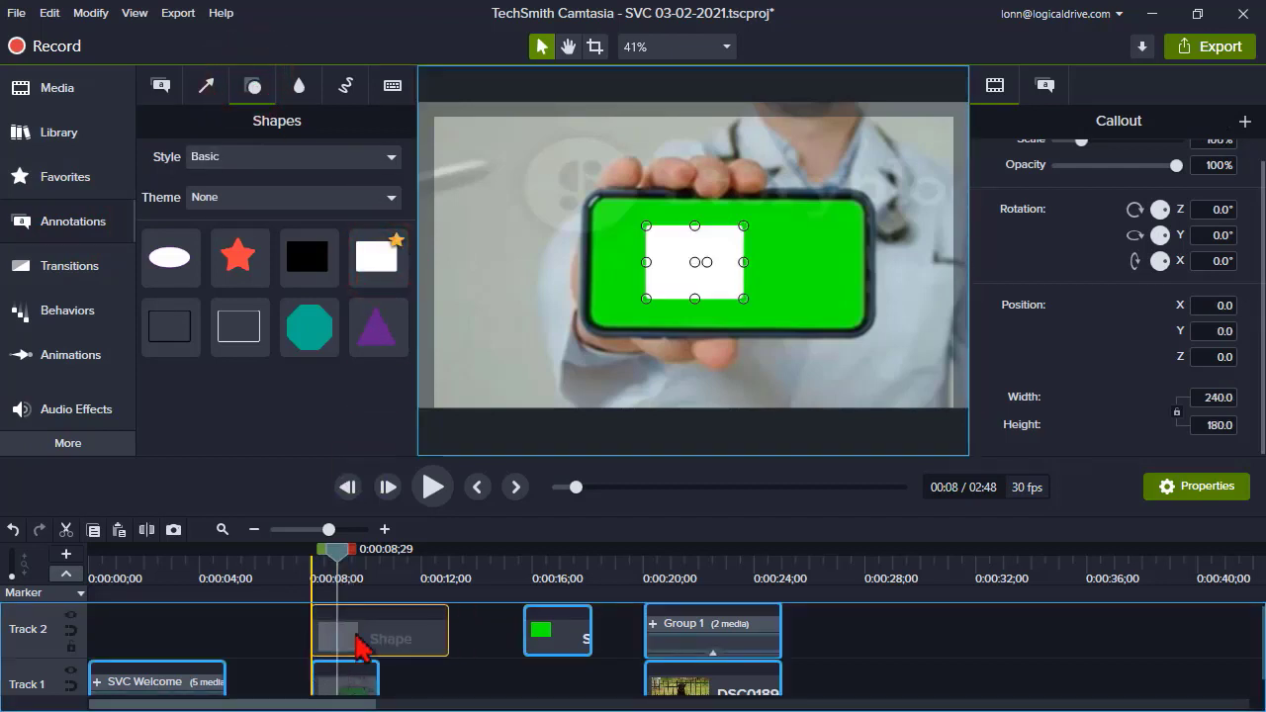
{"action": "left_click_drag", "start_coordinate": [446, 635], "coordinate": [379, 636]}
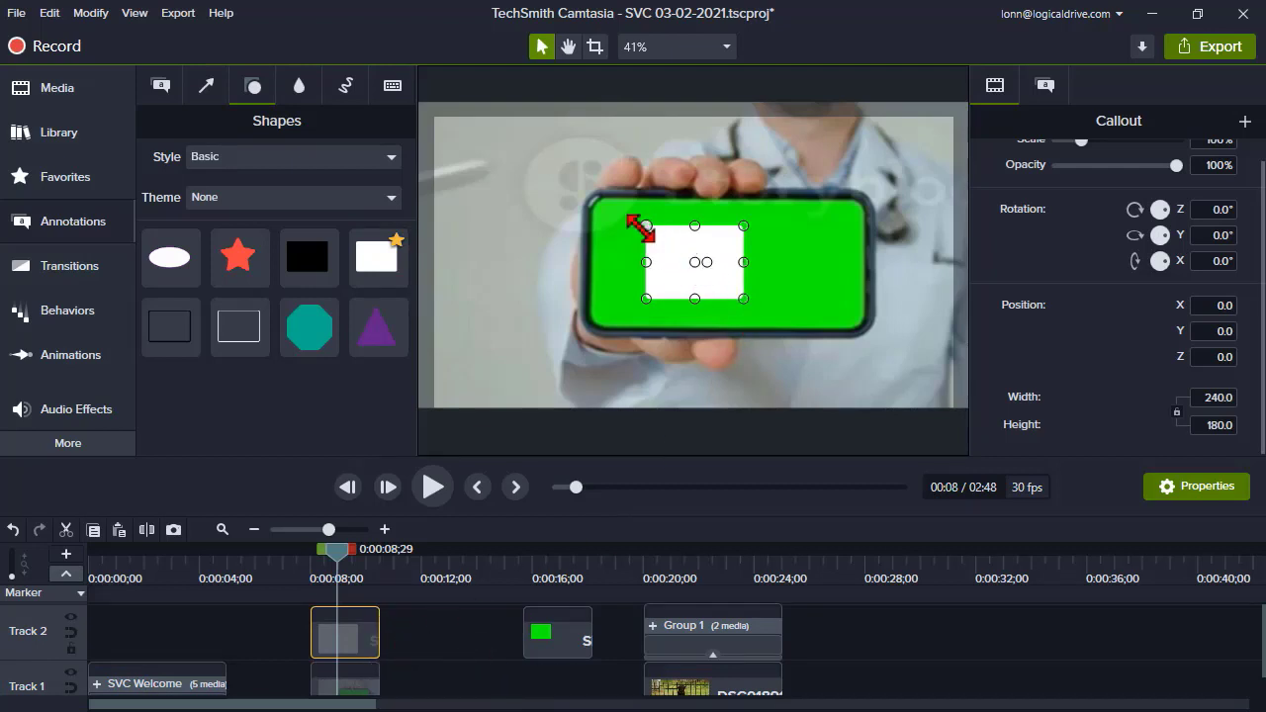
Step: Shrink the rectangle to about 175 by 137 over the phone's tracking marker and fill it with the green sampled from the phone screen
{"action": "left_click_drag", "start_coordinate": [641, 228], "coordinate": [726, 264]}
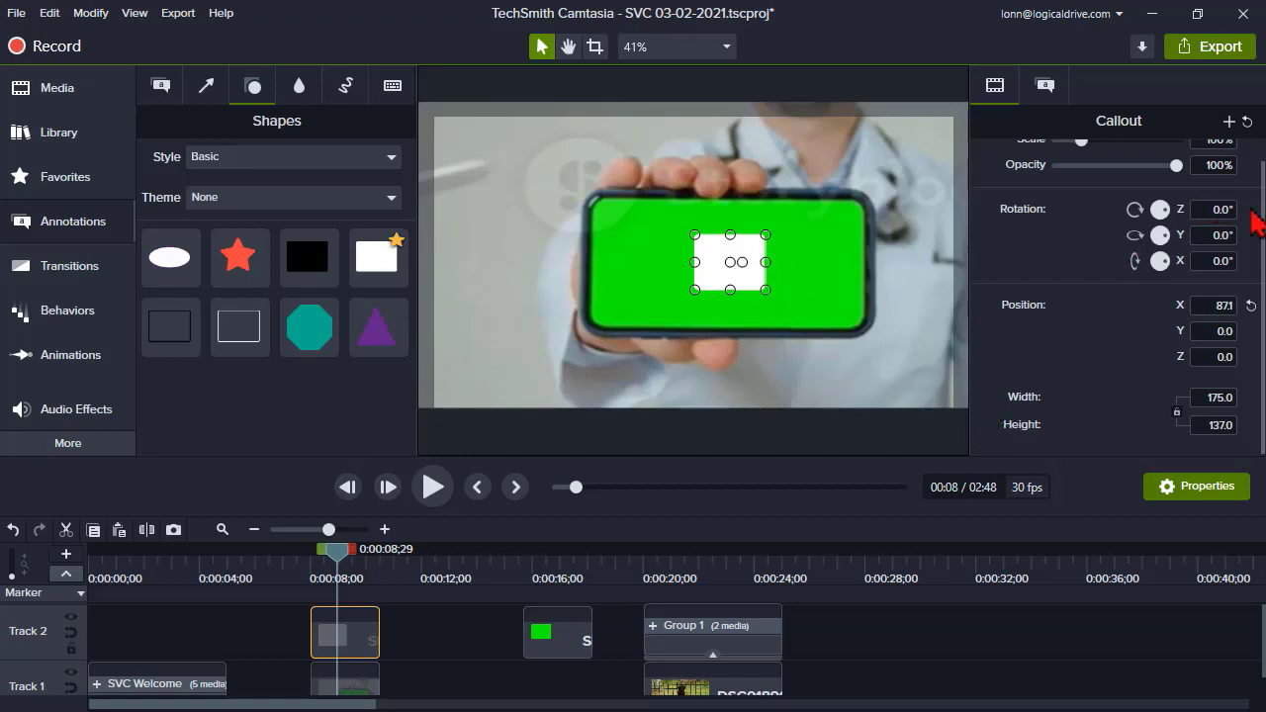
{"action": "scroll", "coordinate": [1258, 211], "scroll_direction": "up", "scroll_amount": 1}
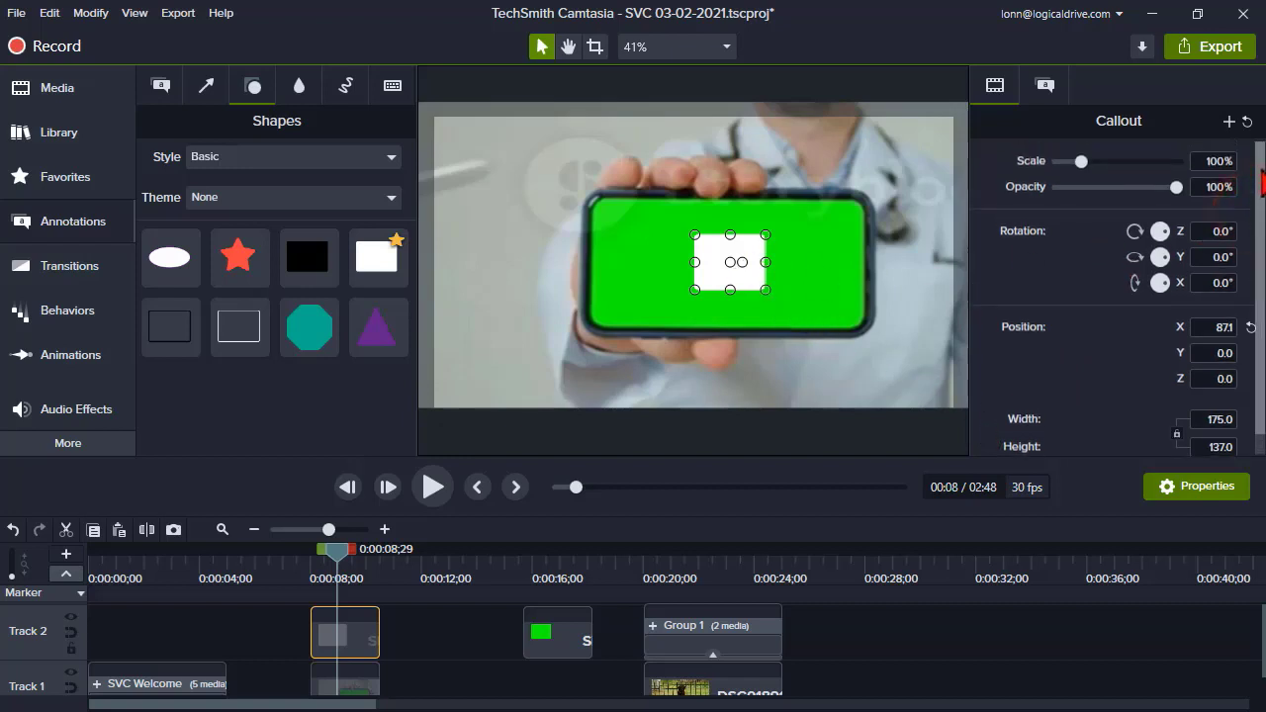
{"action": "left_click", "coordinate": [1048, 86]}
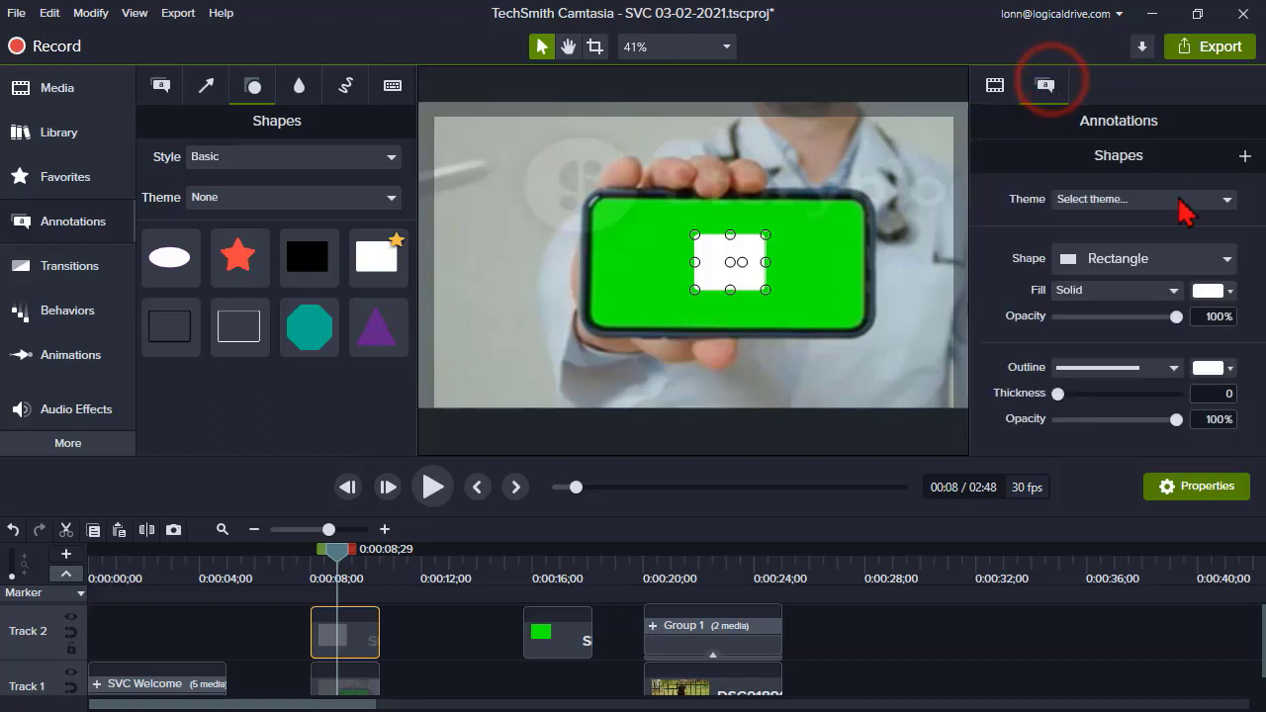
{"action": "left_click", "coordinate": [1229, 290]}
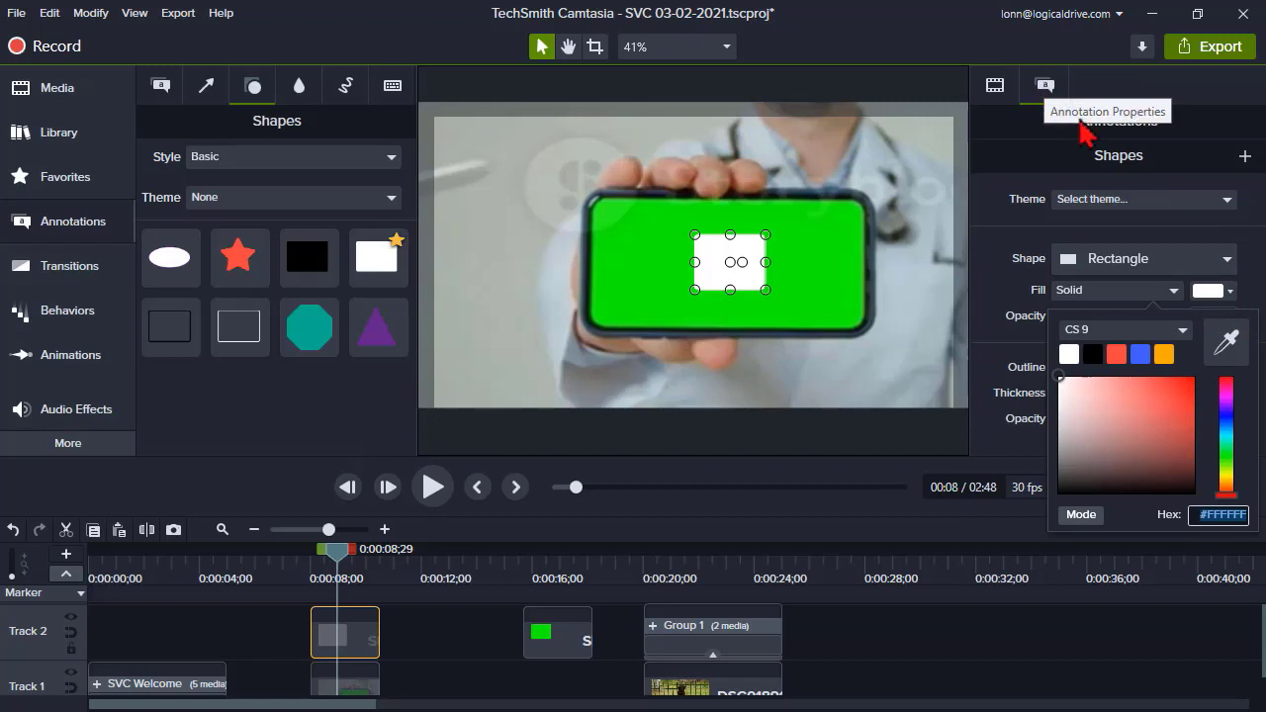
{"action": "left_click", "coordinate": [1230, 345]}
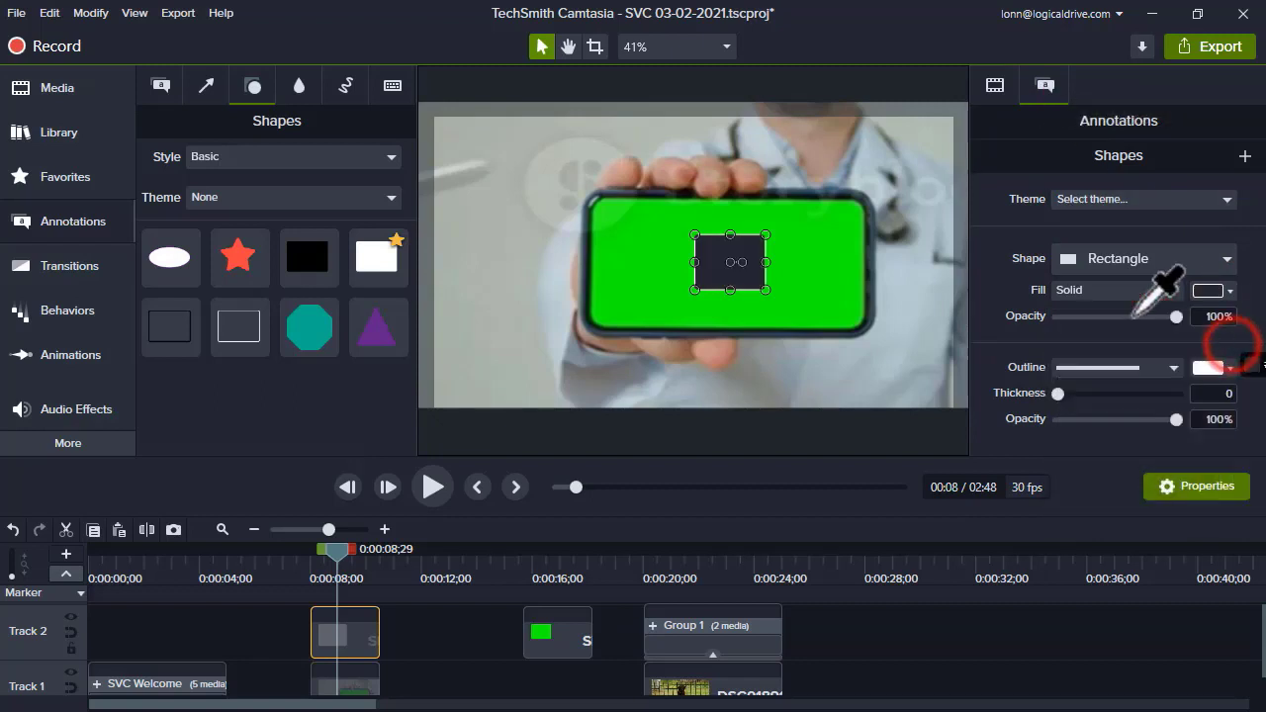
{"action": "left_click", "coordinate": [817, 259]}
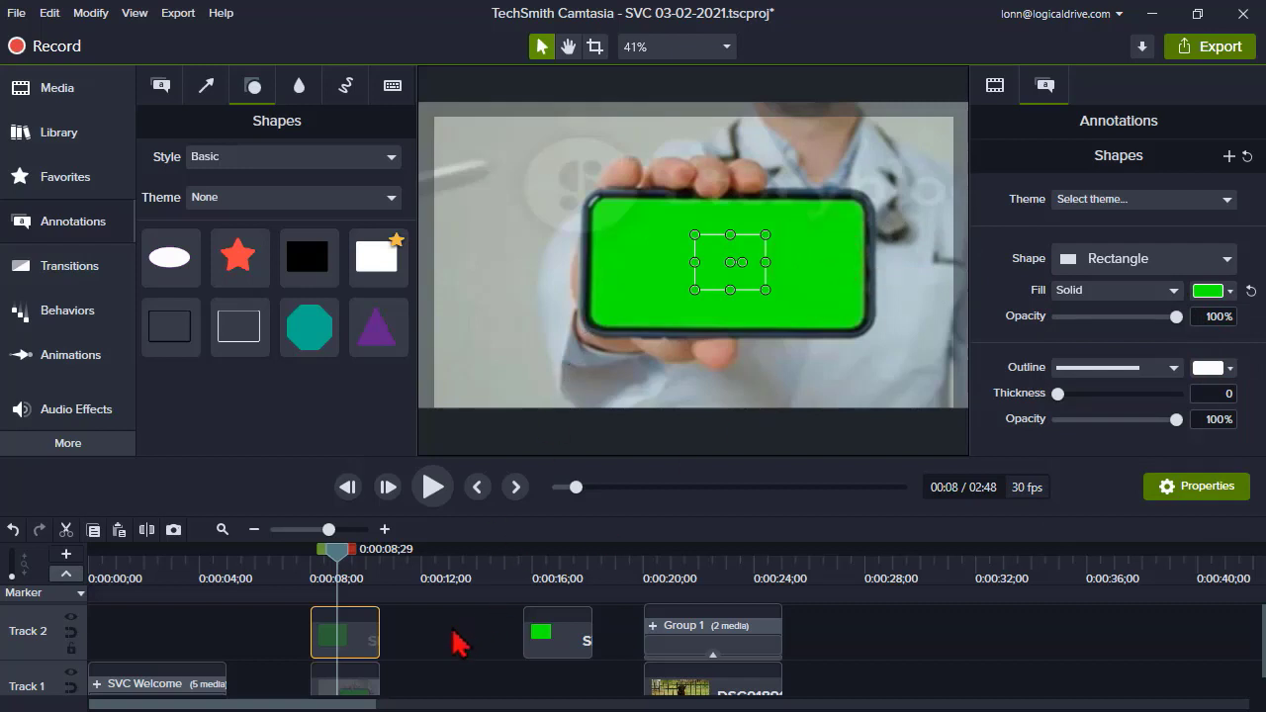
{"action": "left_click", "coordinate": [457, 641]}
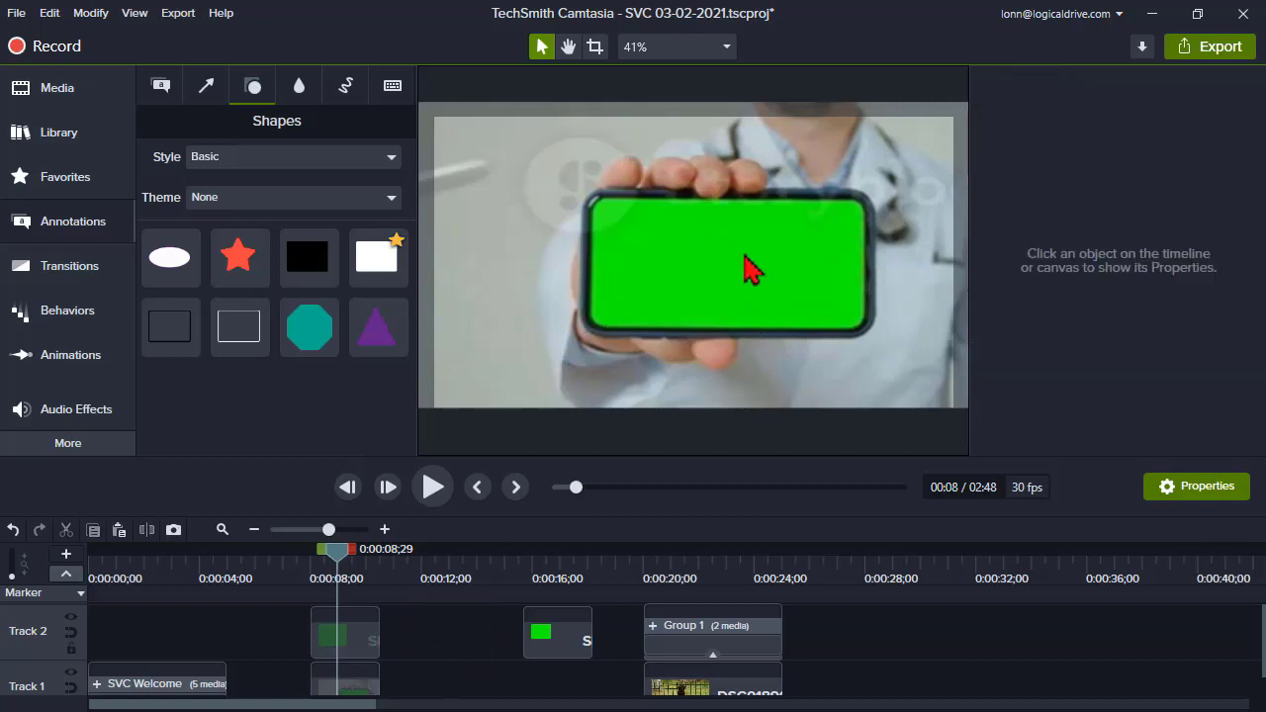
{"action": "left_click", "coordinate": [361, 648]}
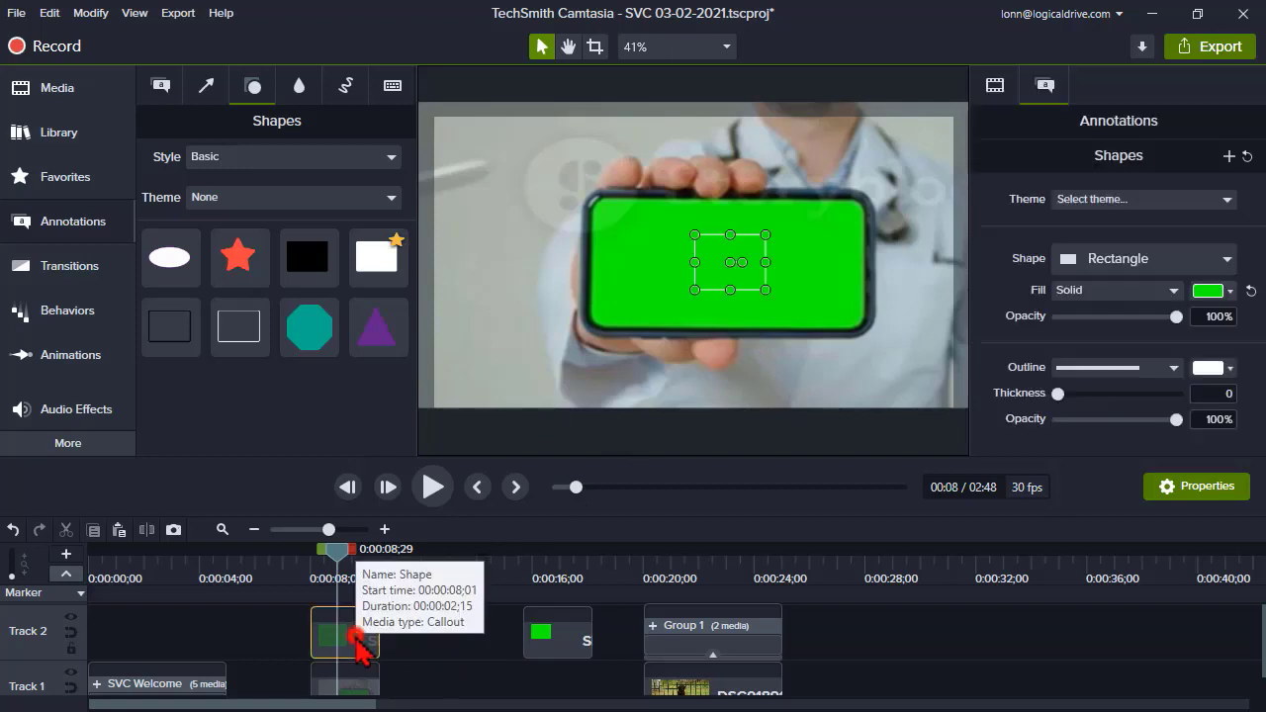
{"action": "left_click", "coordinate": [425, 645]}
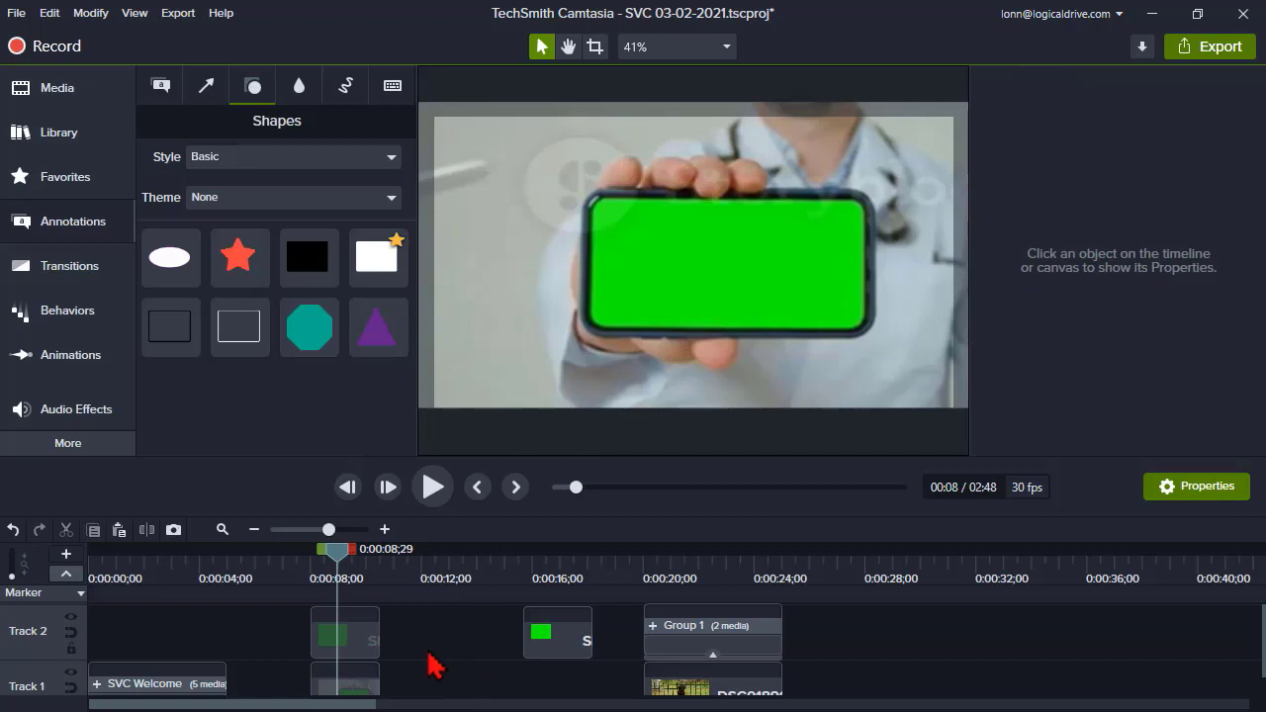
Step: Group the green rectangle with the phone image and scale the group to about 102.7%
{"action": "left_click_drag", "start_coordinate": [537, 522], "coordinate": [538, 495]}
{"action": "mouse_move", "coordinate": [410, 676]}
{"action": "left_mouse_down"}
{"action": "mouse_move", "coordinate": [374, 664]}
{"action": "mouse_move", "coordinate": [362, 629]}
{"action": "left_mouse_up"}
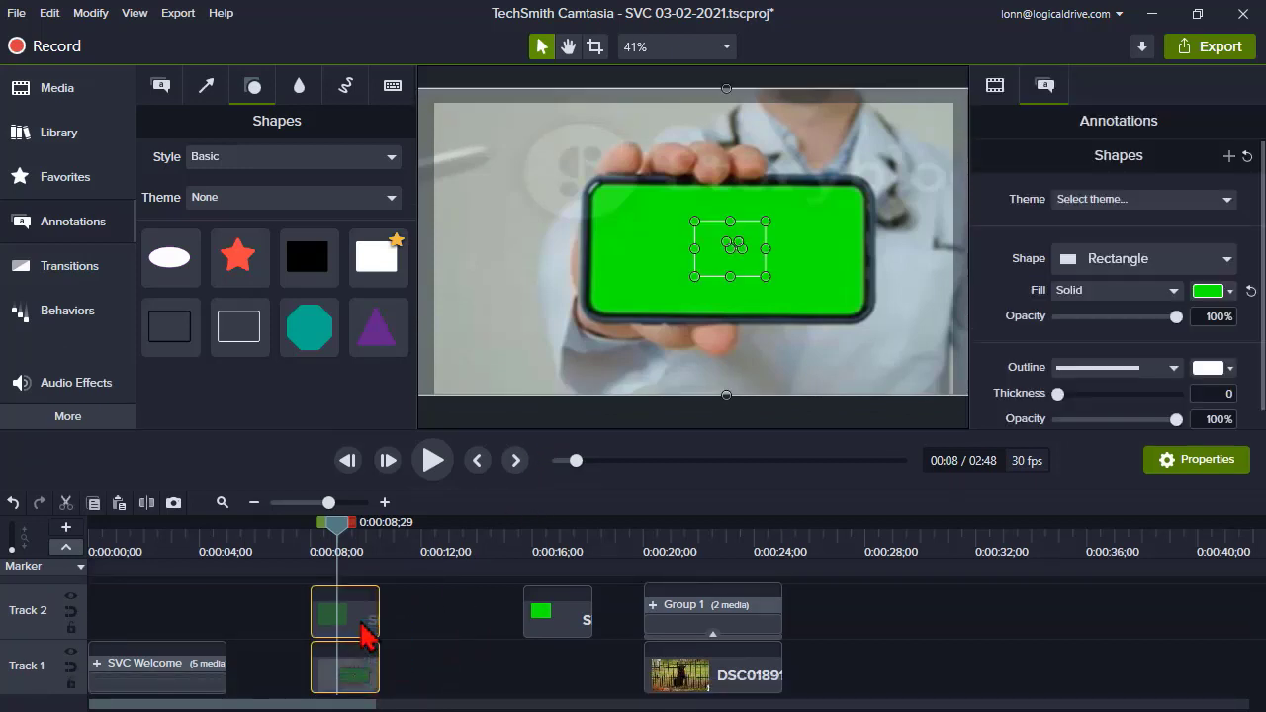
{"action": "right_click", "coordinate": [366, 625]}
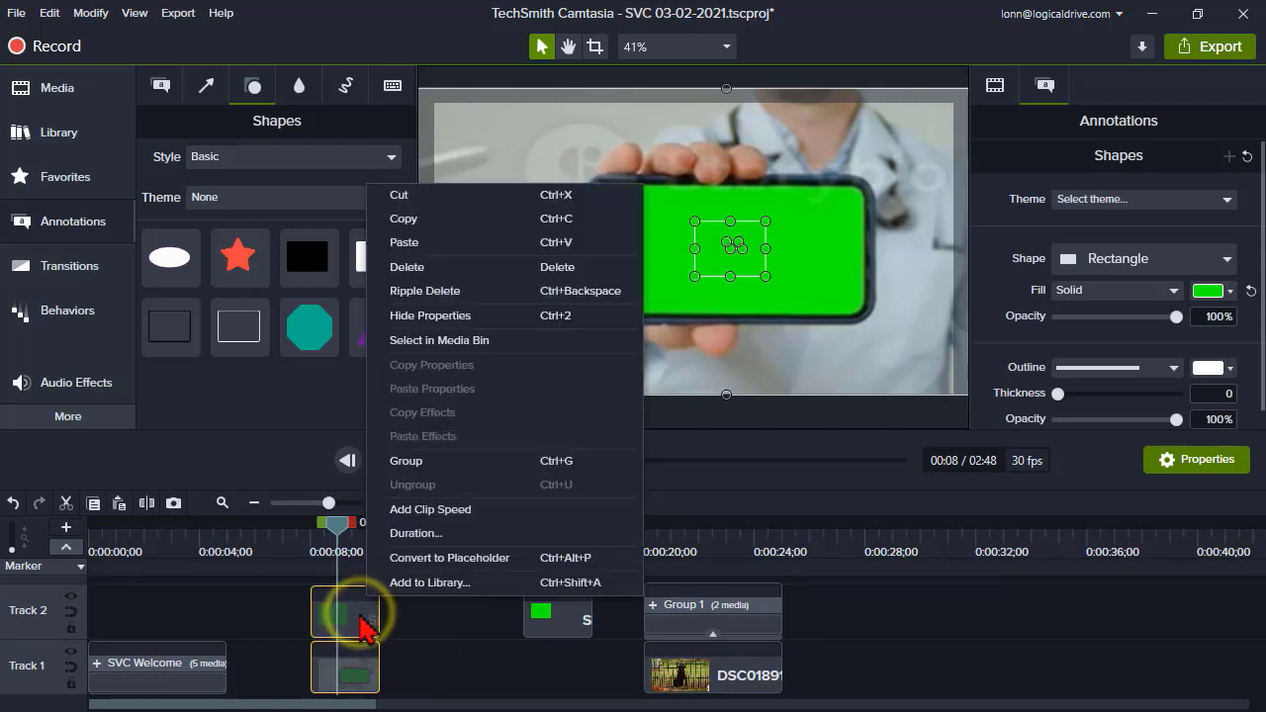
{"action": "left_click", "coordinate": [412, 462]}
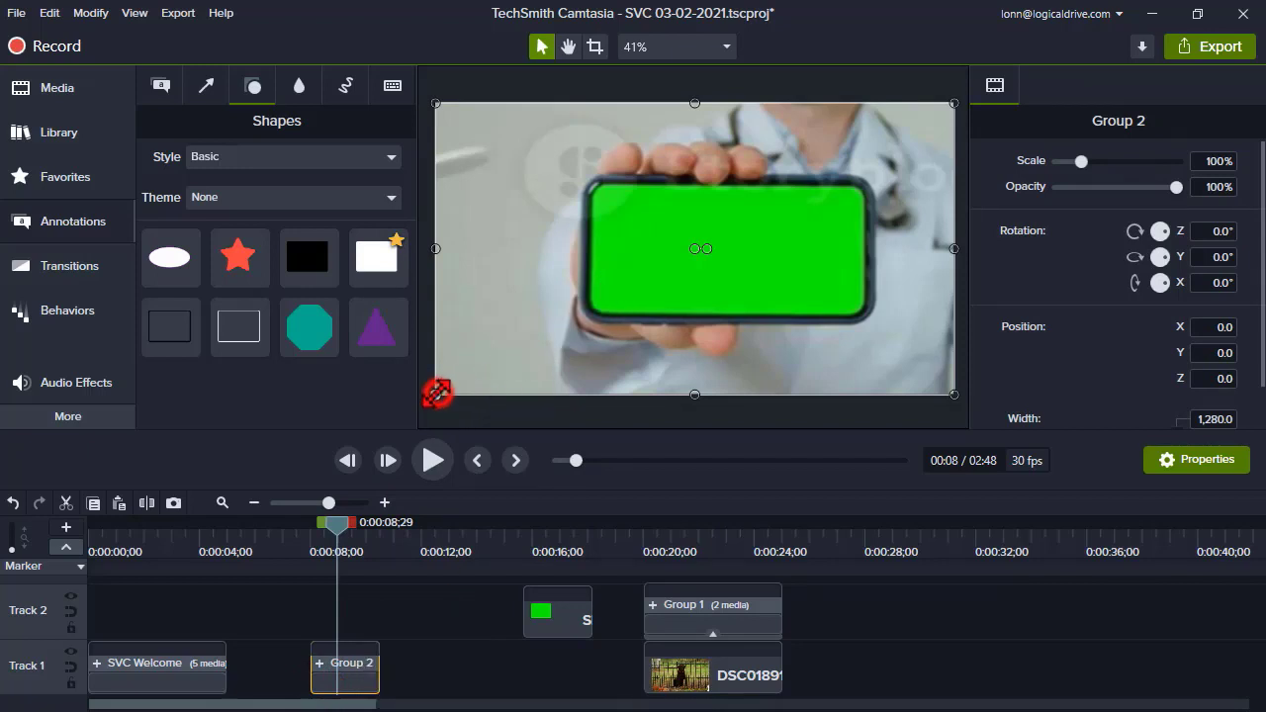
{"action": "mouse_move", "coordinate": [438, 391]}
{"action": "left_mouse_down"}
{"action": "mouse_move", "coordinate": [362, 404]}
{"action": "mouse_move", "coordinate": [353, 445]}
{"action": "mouse_move", "coordinate": [475, 356]}
{"action": "mouse_move", "coordinate": [425, 401]}
{"action": "left_mouse_up"}
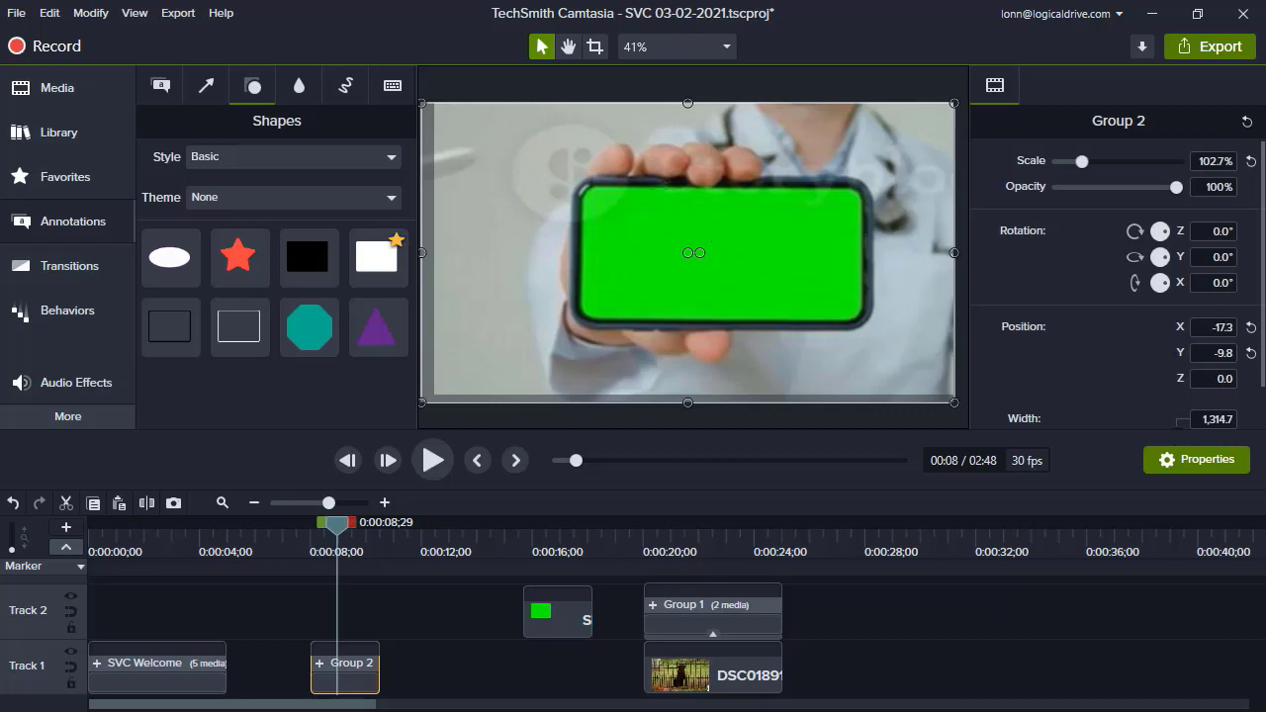
Step: Add the Remove a Color visual effect to the grouped phone image
{"action": "right_click", "coordinate": [898, 296]}
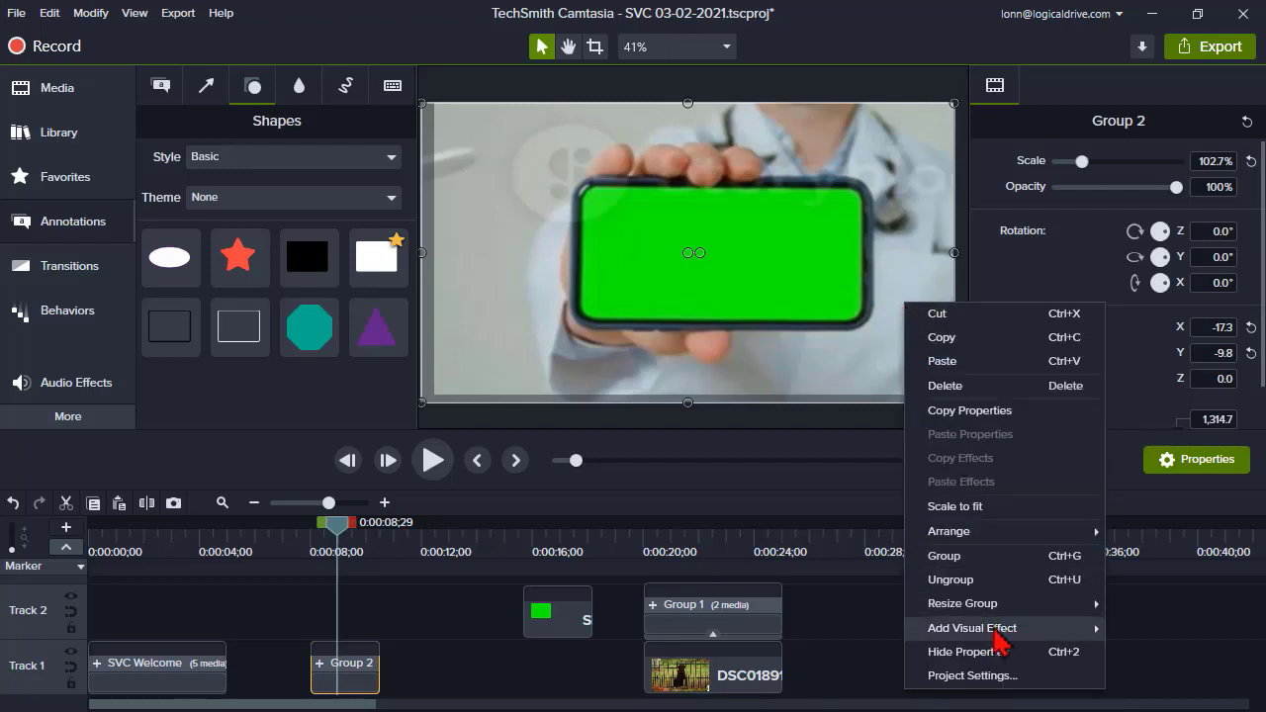
{"action": "mouse_move", "coordinate": [996, 635]}
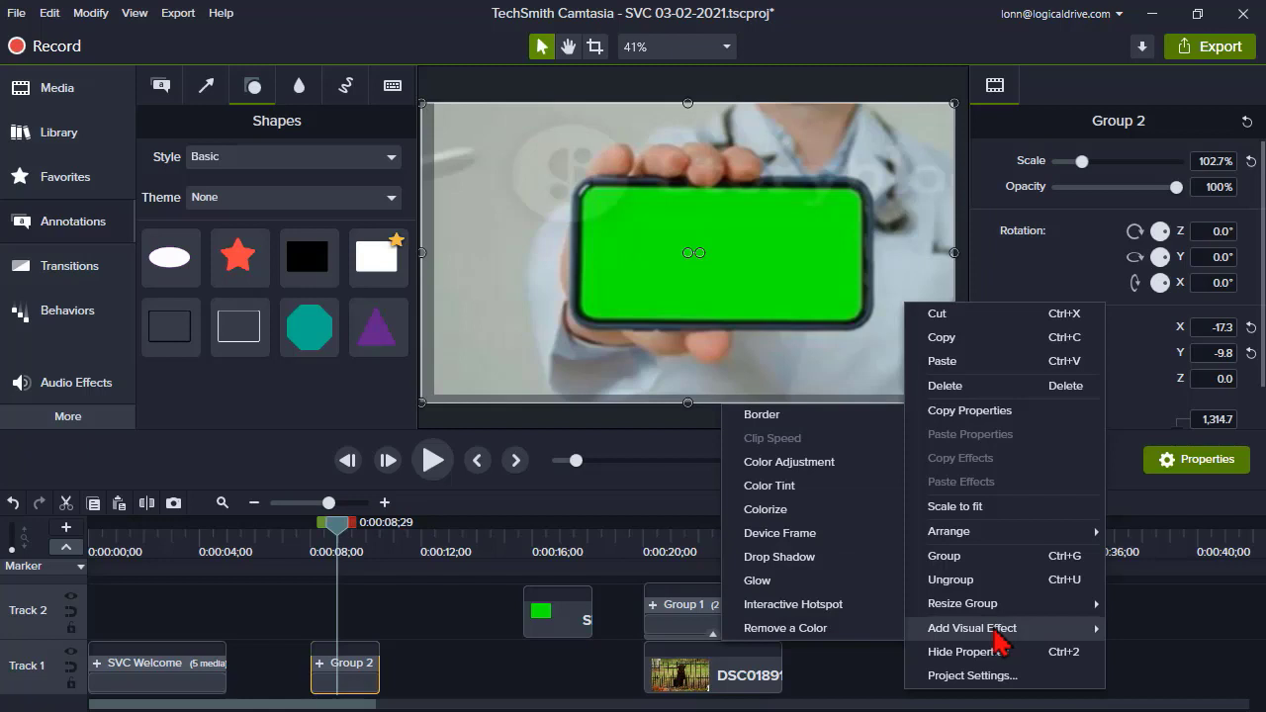
{"action": "left_click", "coordinate": [881, 630]}
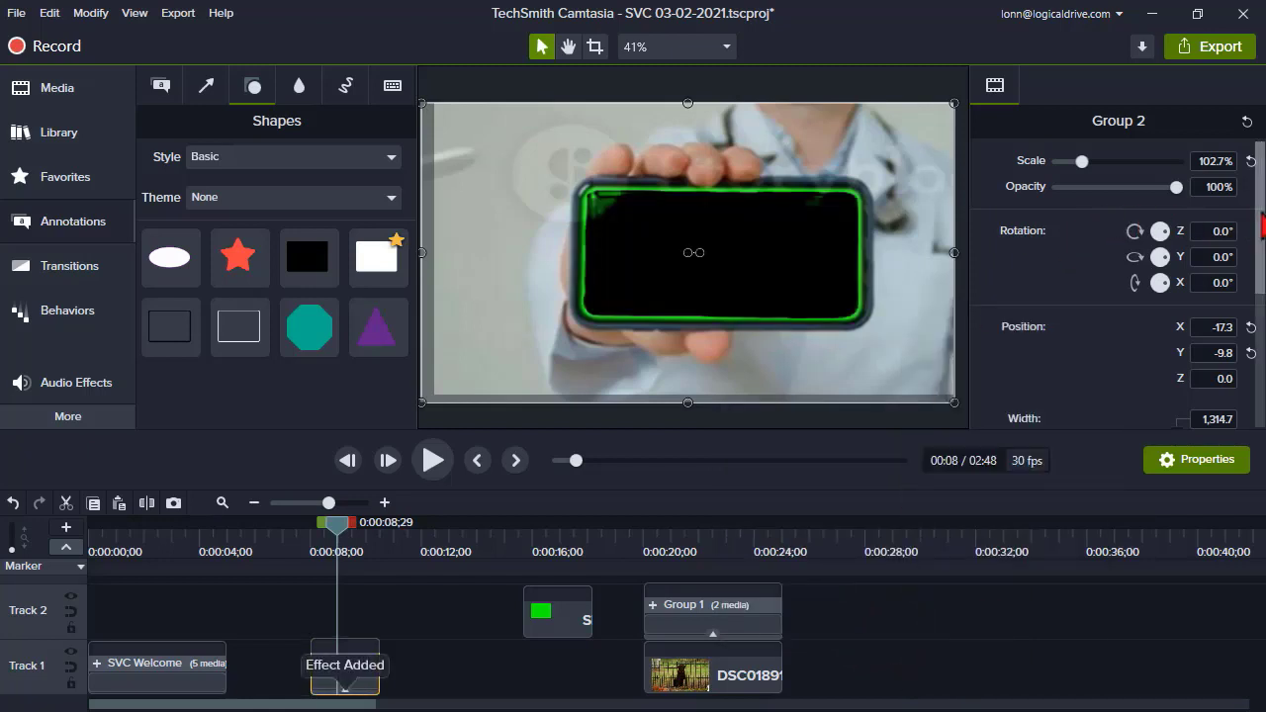
Step: Set the Remove a Color effect's color to the orange swatch
{"action": "scroll", "coordinate": [1259, 238], "scroll_direction": "down", "scroll_amount": 5}
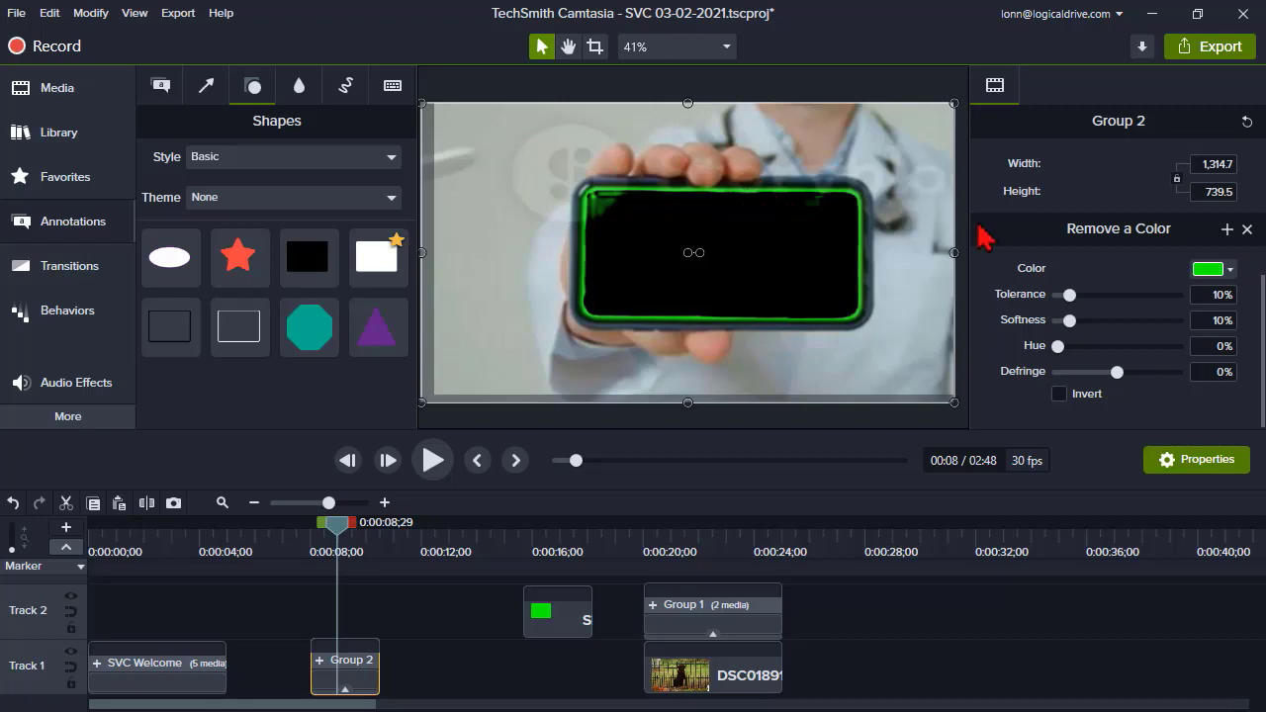
{"action": "left_click", "coordinate": [1232, 270]}
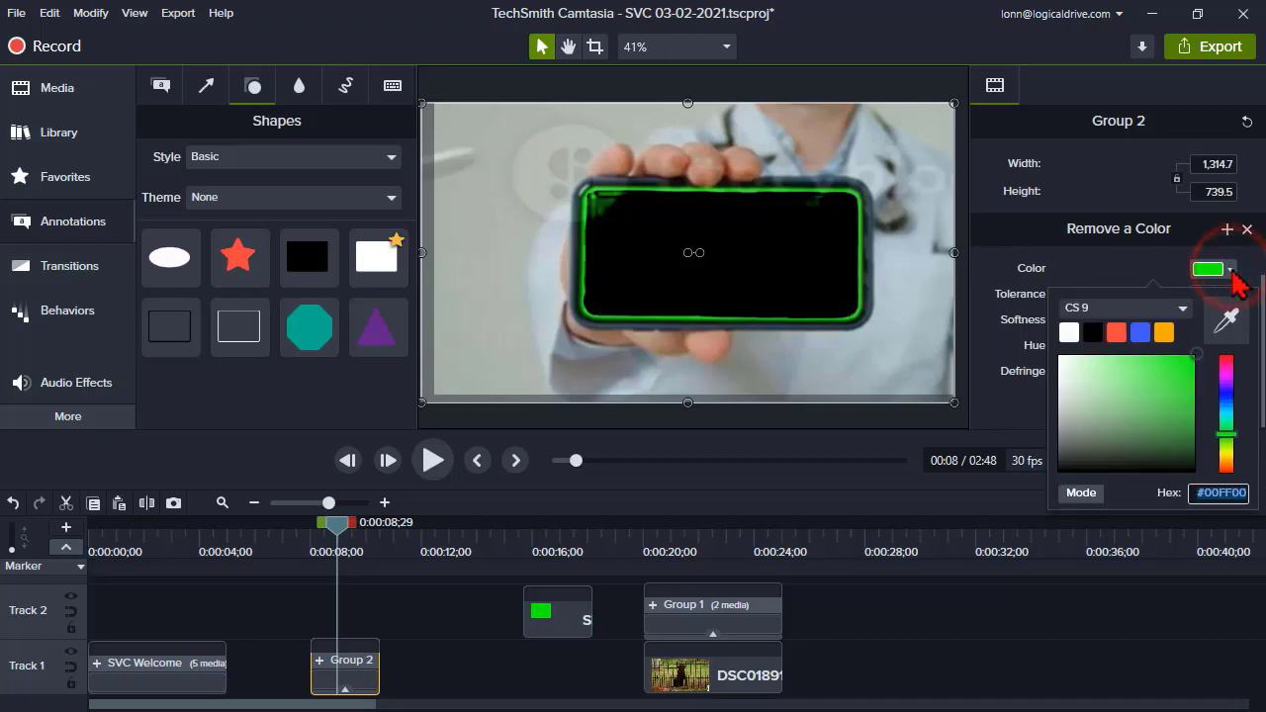
{"action": "left_click", "coordinate": [1165, 335]}
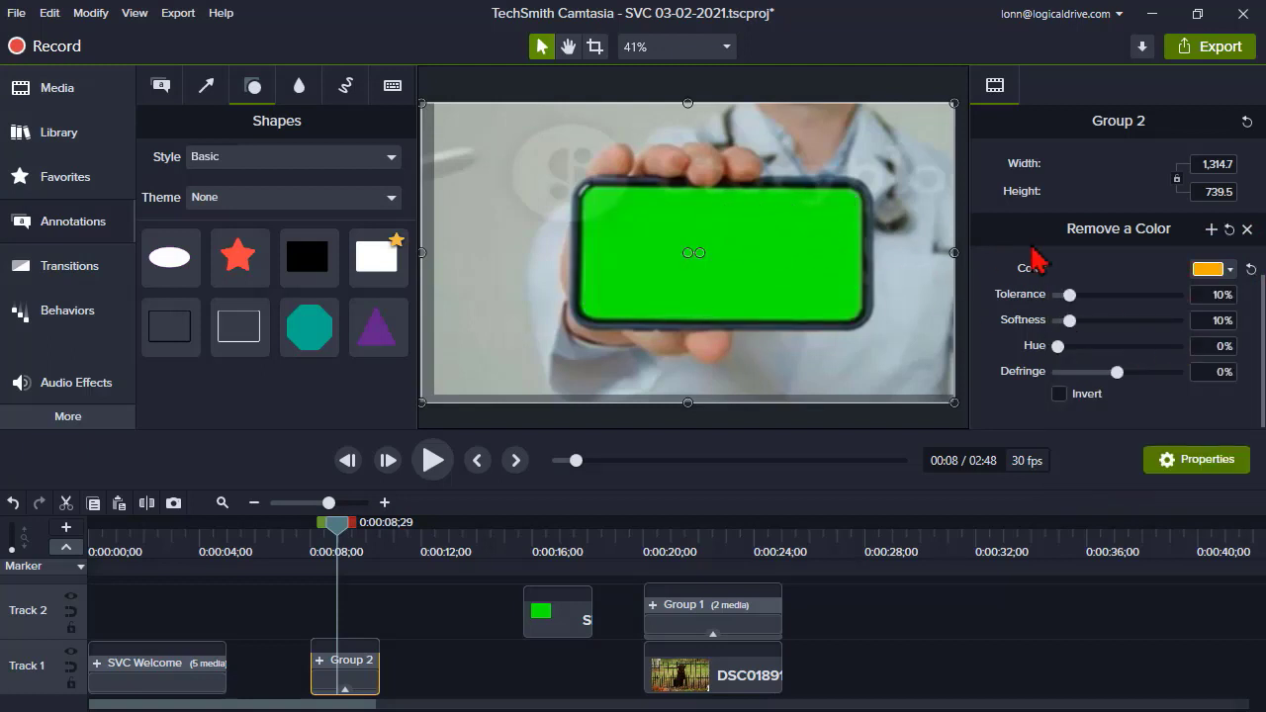
Step: Sample the green of the phone screen on the canvas as the color to remove
{"action": "left_click", "coordinate": [1231, 269]}
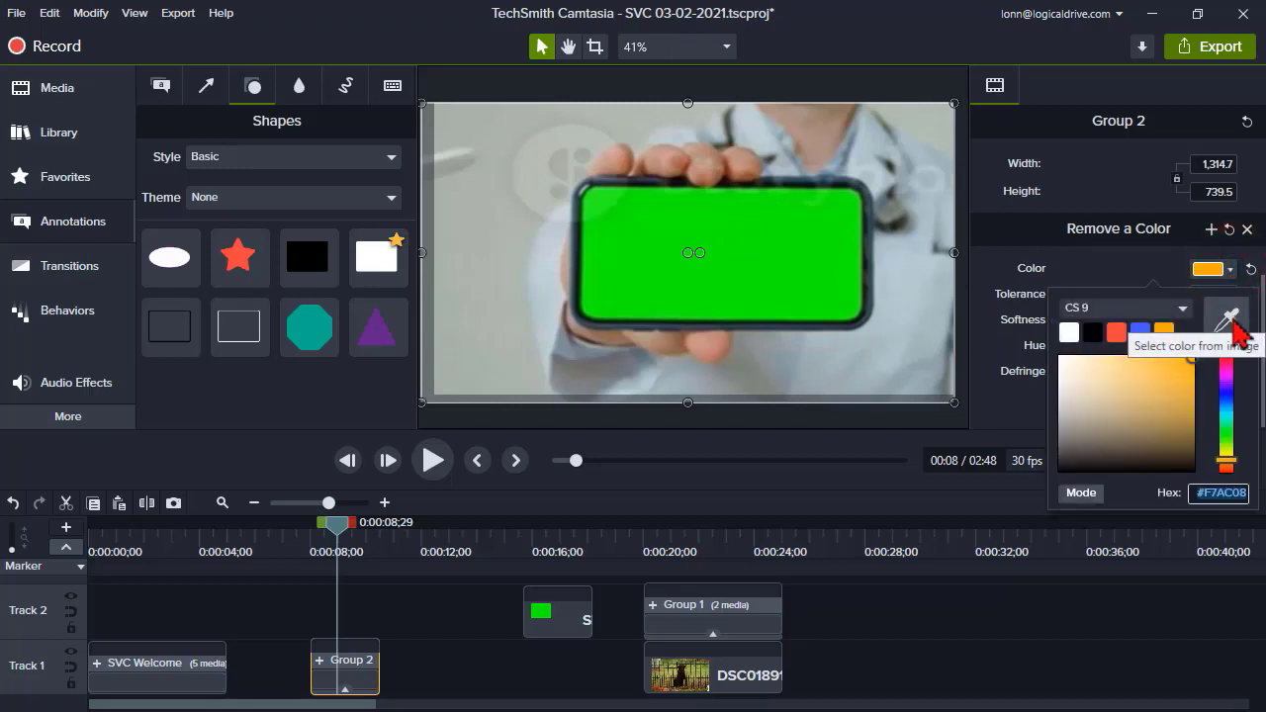
{"action": "left_click", "coordinate": [1233, 320]}
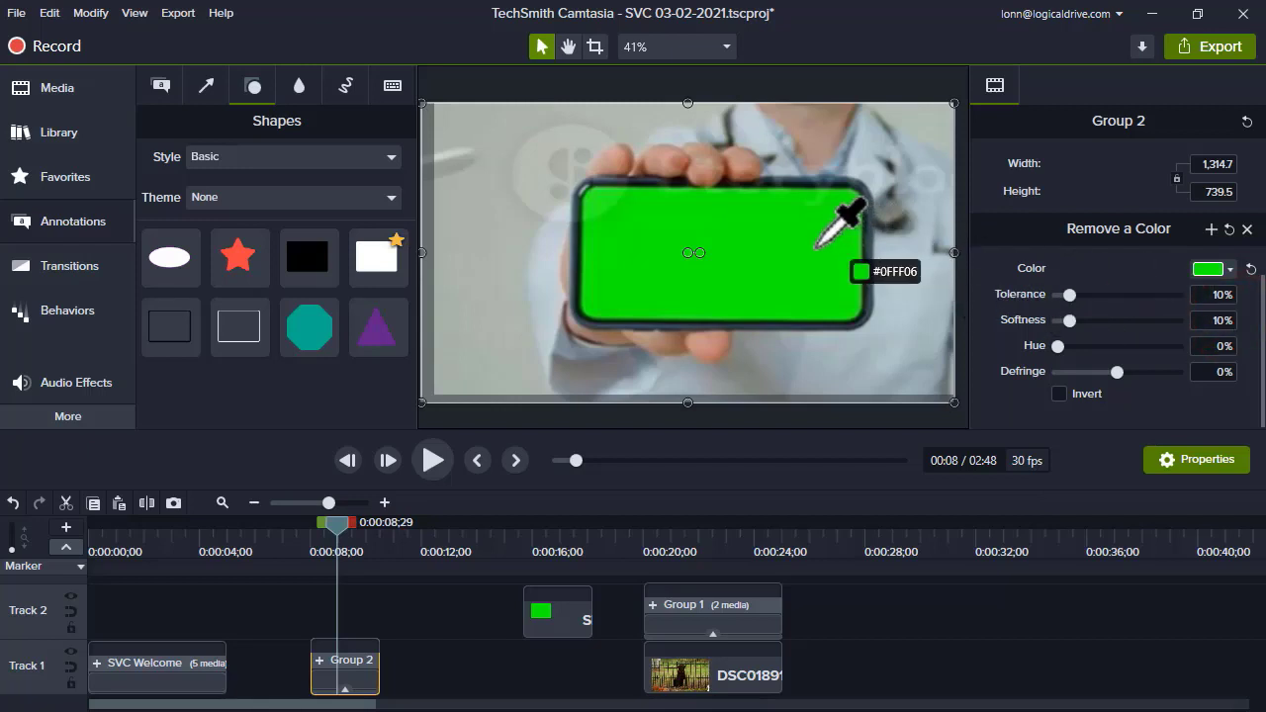
{"action": "left_click", "coordinate": [759, 249]}
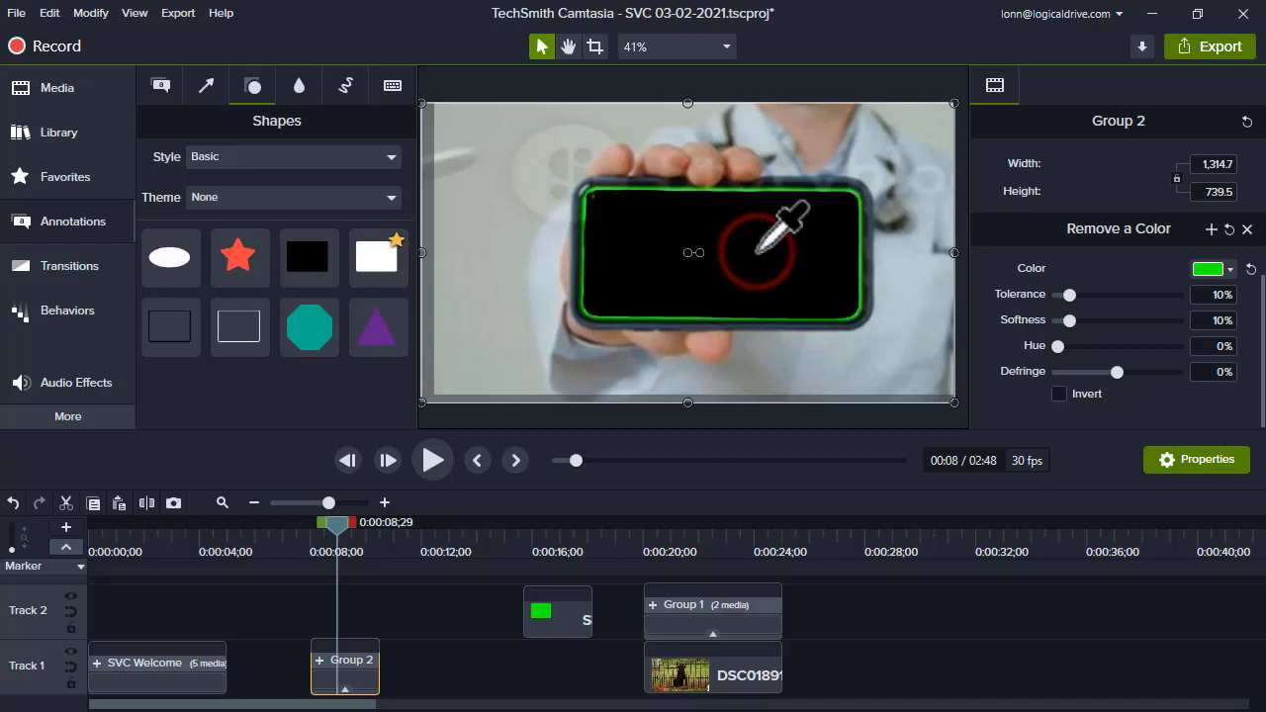
Step: Set the Remove a Color tolerance to about 63% to clear the green fringe around the phone screen
{"action": "left_click_drag", "start_coordinate": [1072, 299], "coordinate": [1126, 302]}
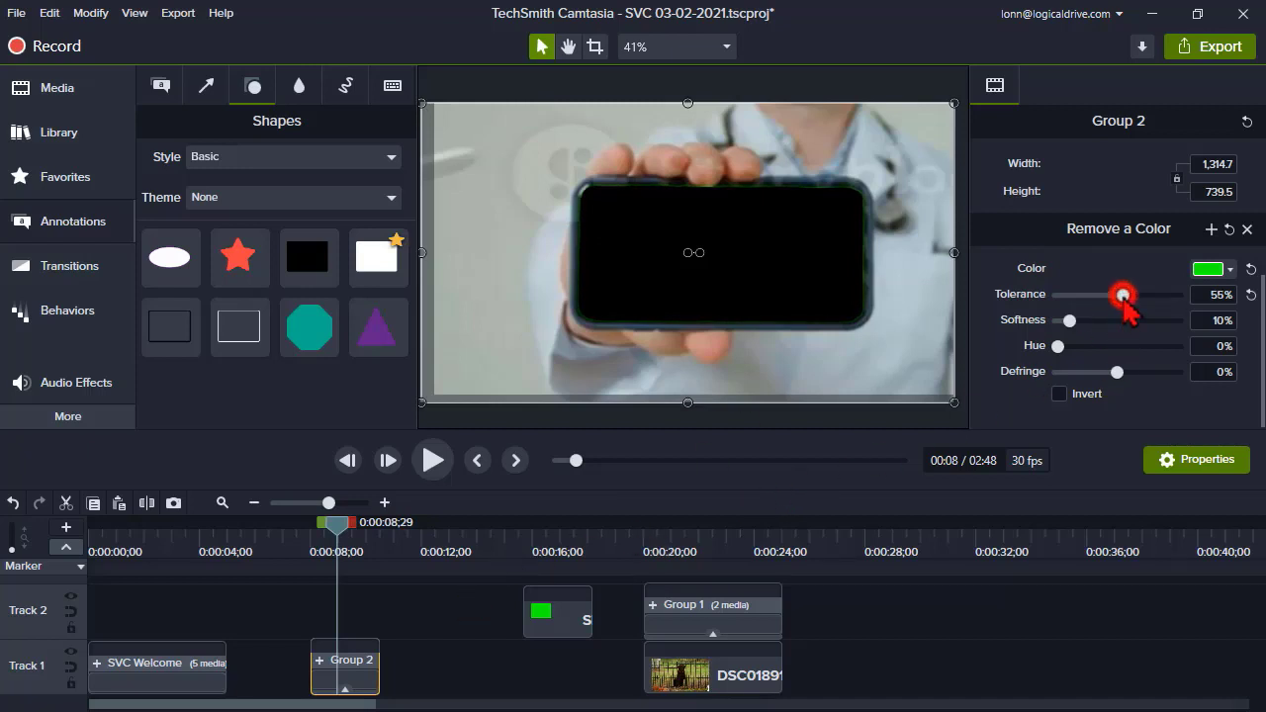
{"action": "left_click_drag", "start_coordinate": [1125, 301], "coordinate": [1135, 302]}
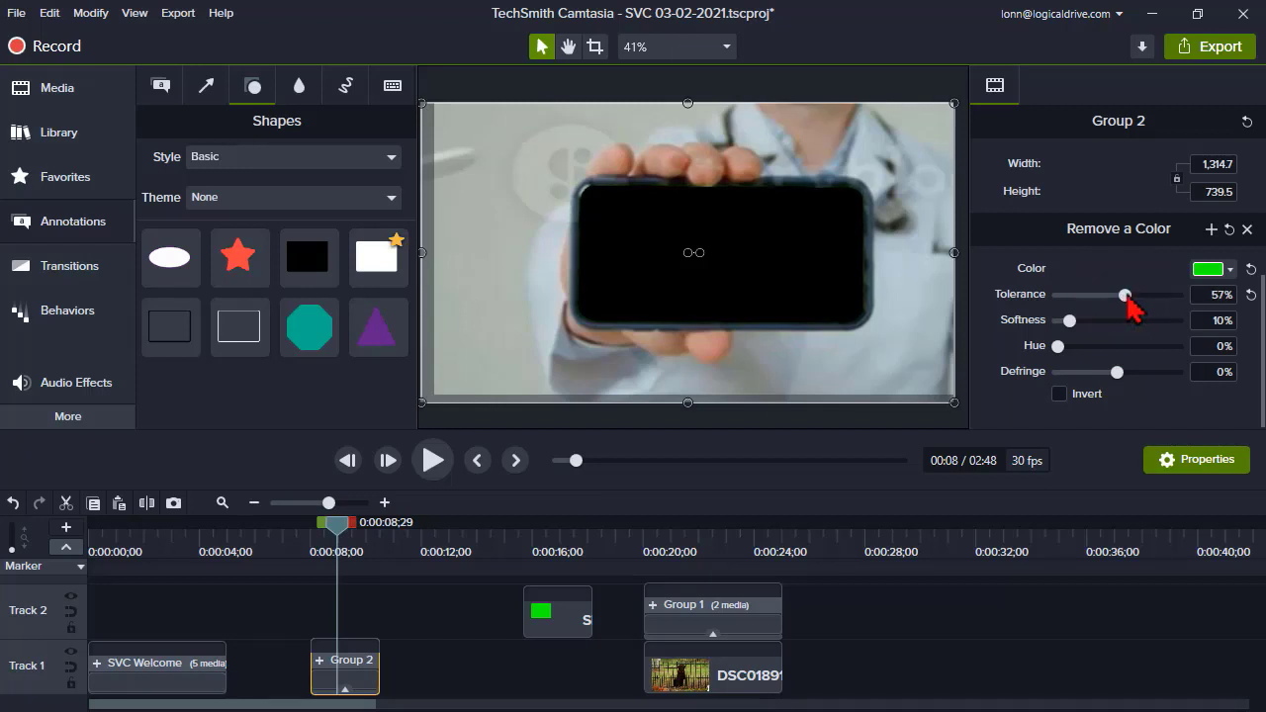
{"action": "left_click_drag", "start_coordinate": [1133, 310], "coordinate": [1144, 309]}
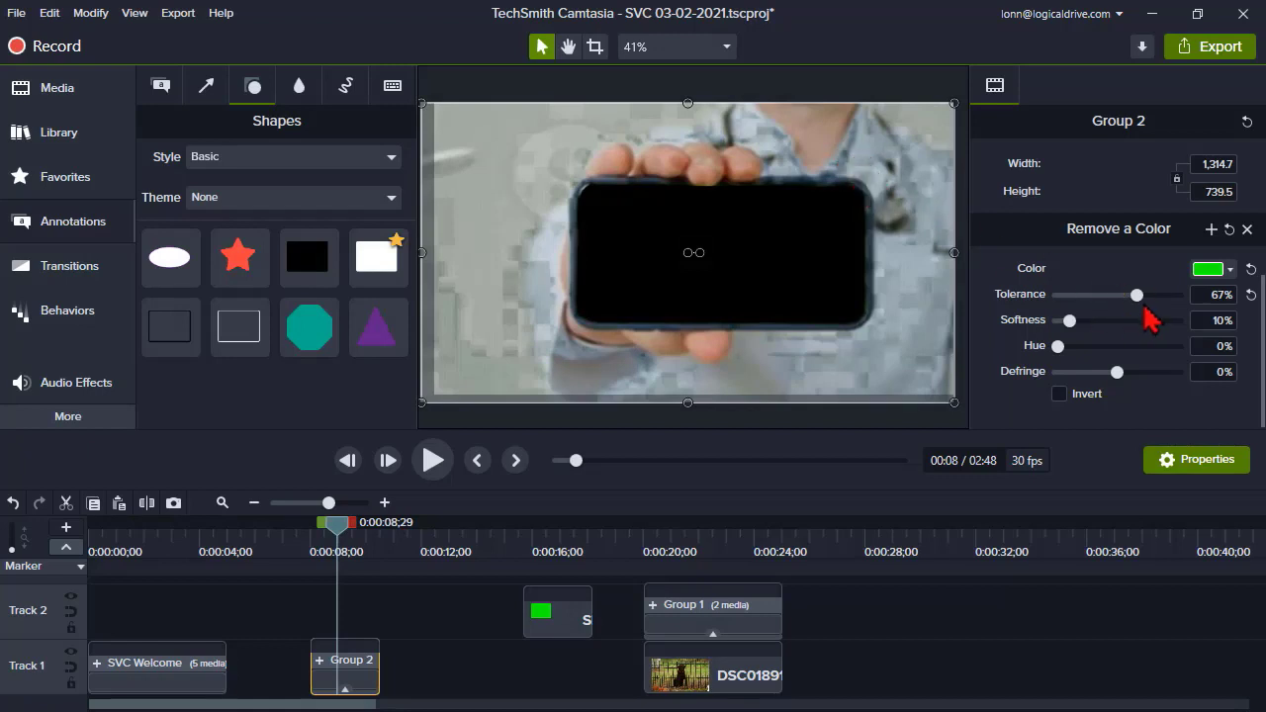
{"action": "left_click_drag", "start_coordinate": [1139, 303], "coordinate": [1128, 303]}
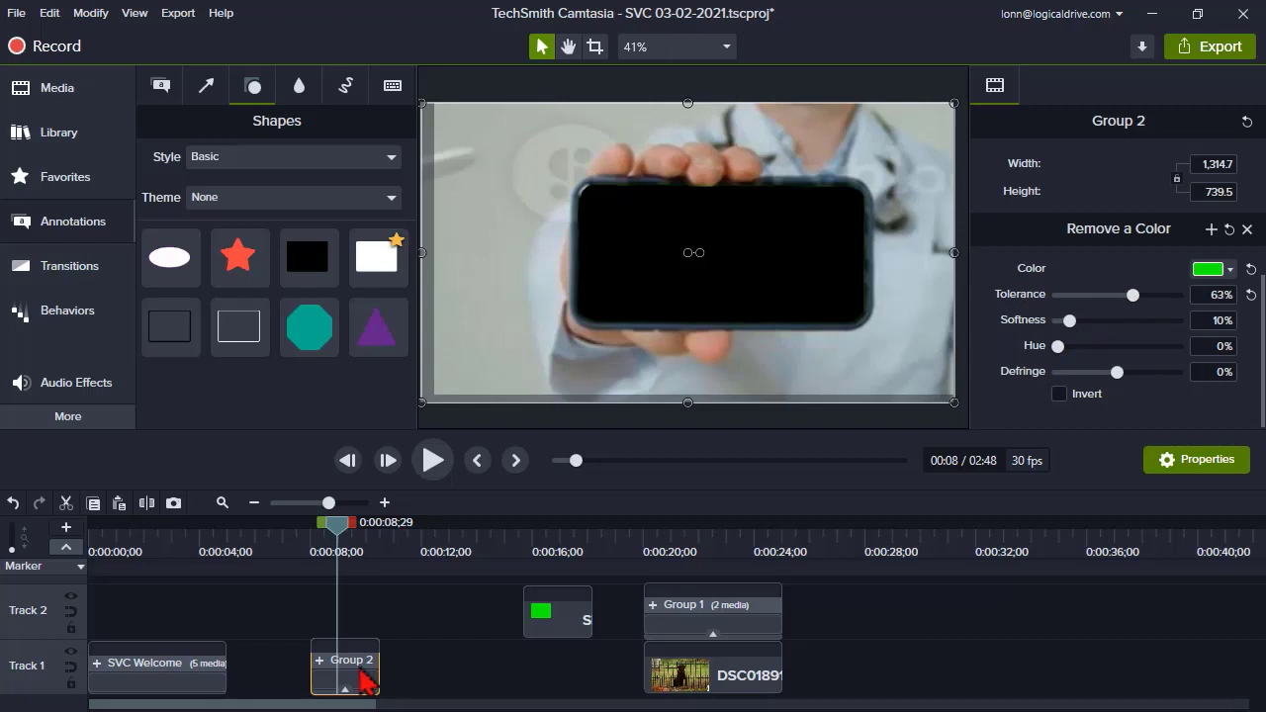
Step: Move the phone image group up to Track 2 and view the finished phone-and-dog composite at about 21 seconds
{"action": "left_click_drag", "start_coordinate": [360, 670], "coordinate": [365, 613]}
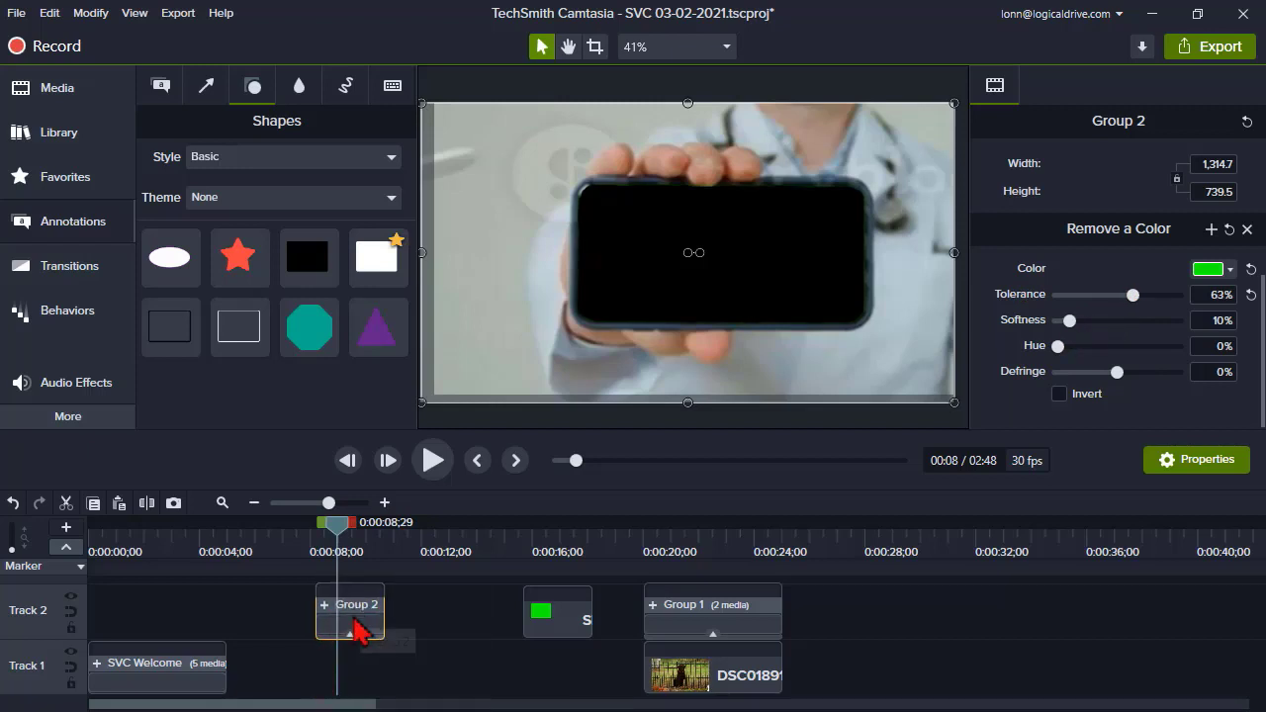
{"action": "left_click", "coordinate": [688, 550]}
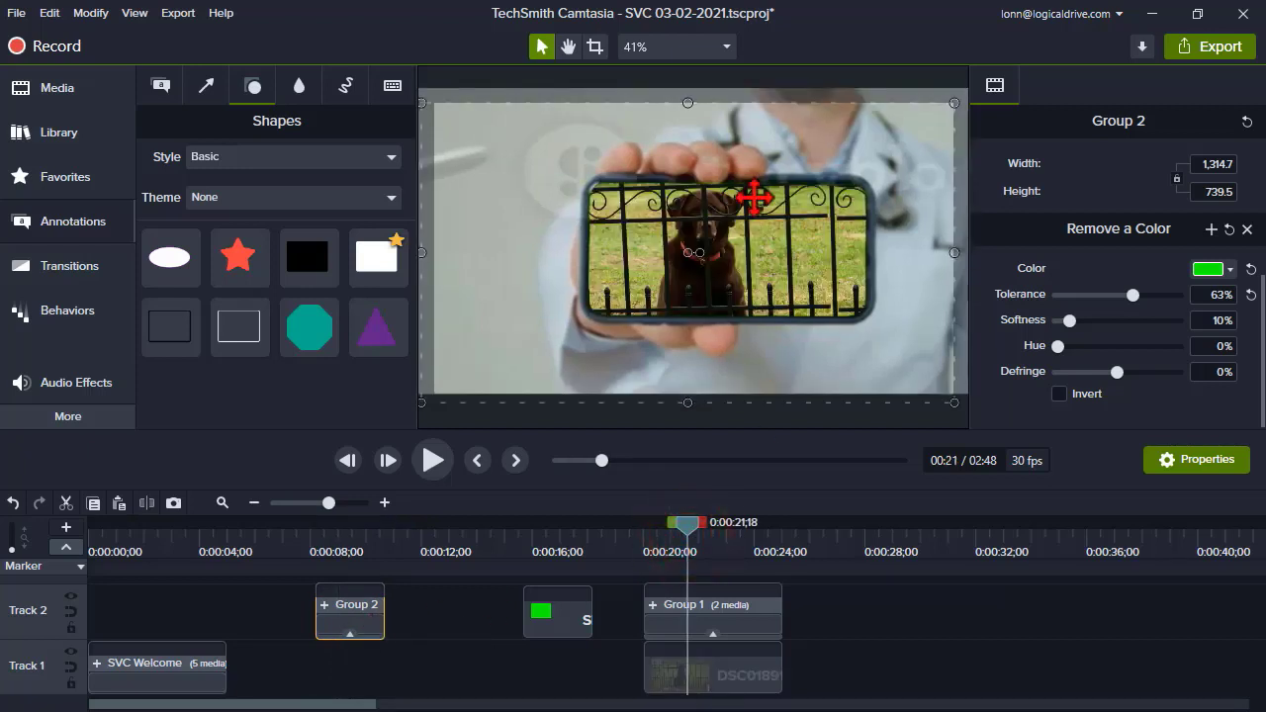
{"action": "left_click", "coordinate": [729, 623]}
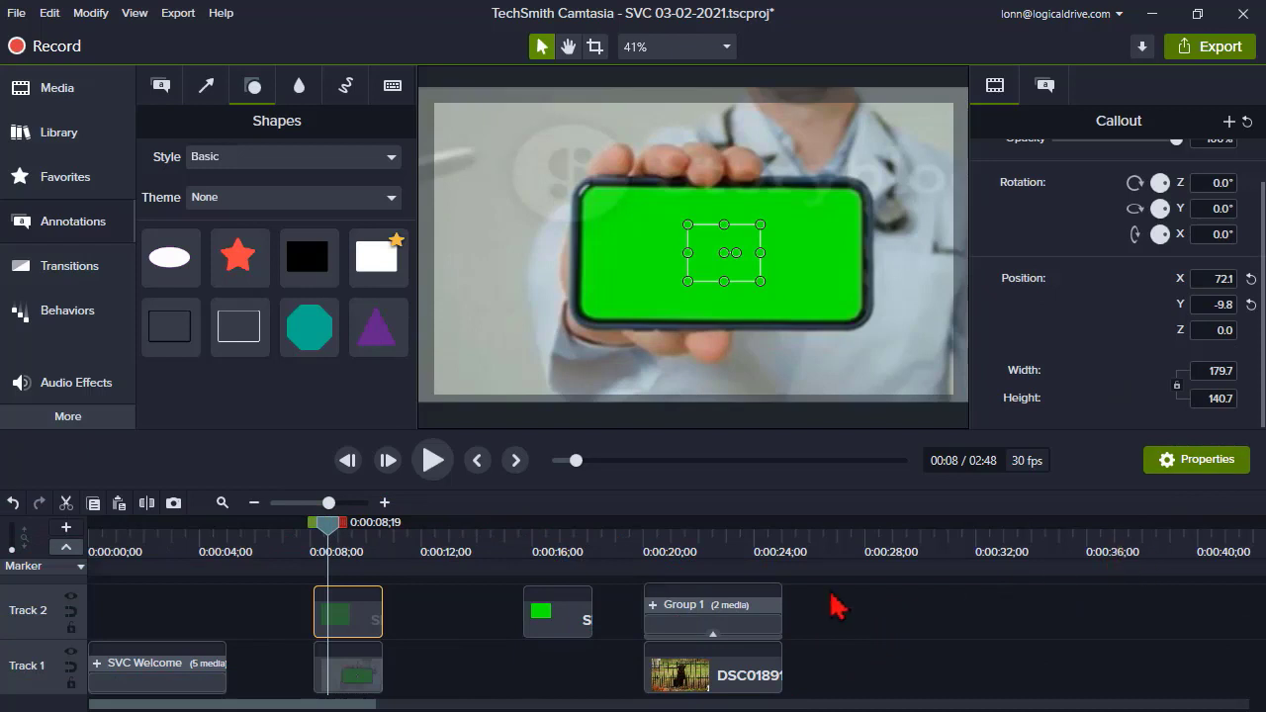
Step: Move the playhead to about 12 seconds, past the ungrouped phone image and rectangle clips
{"action": "left_click", "coordinate": [433, 550]}
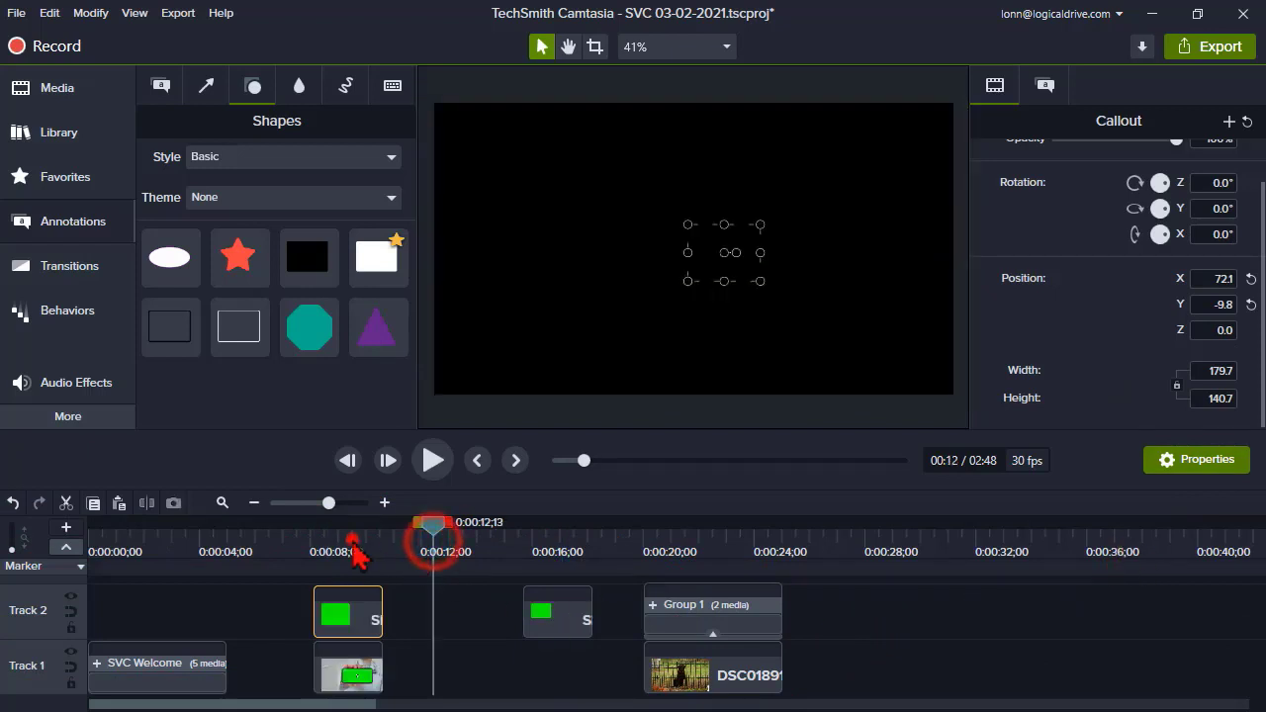